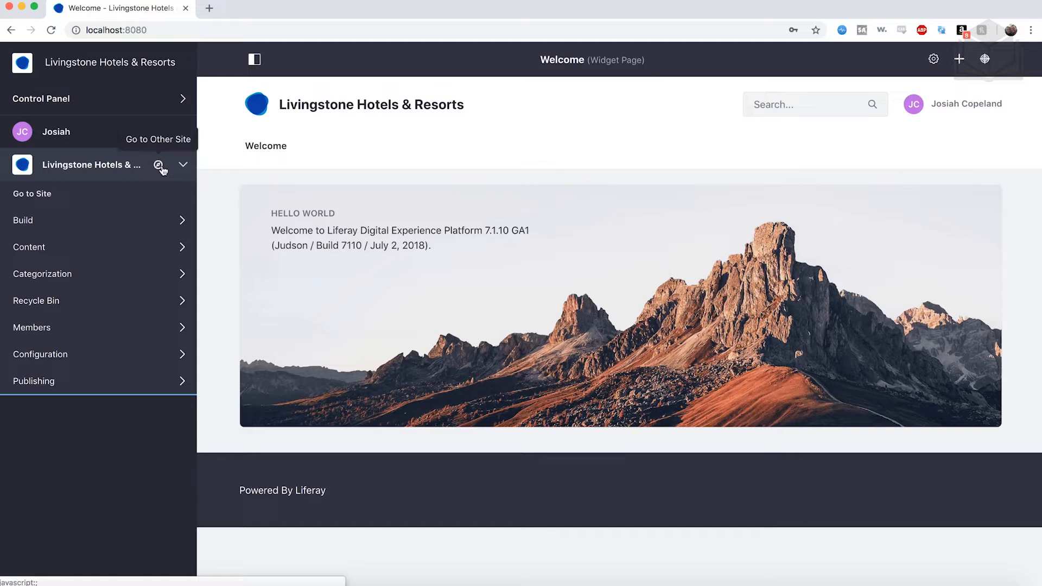
Switch to the Livingstone Loop site from the list of own sites
left_click(159, 165)
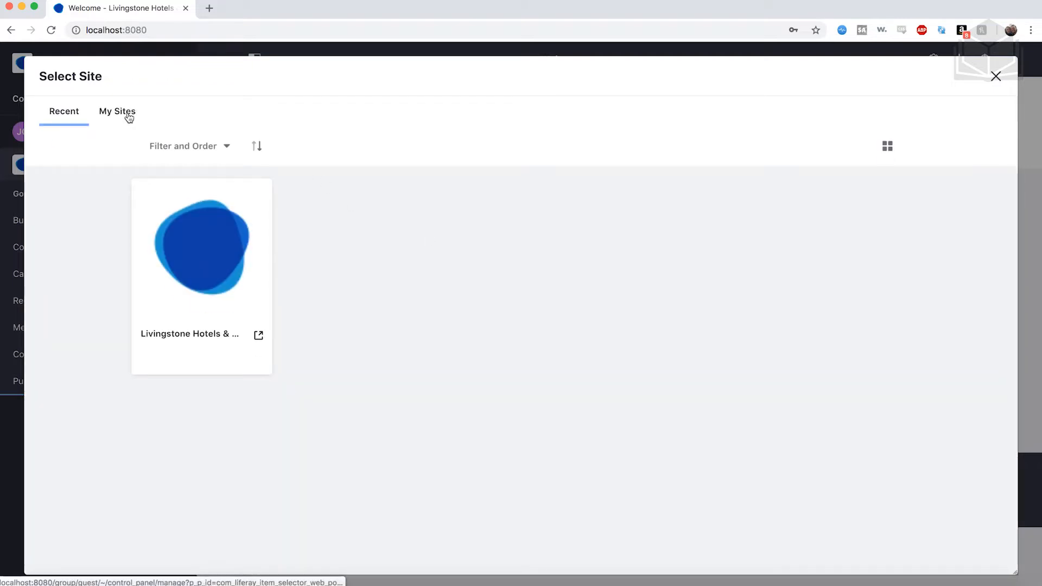
left_click(128, 115)
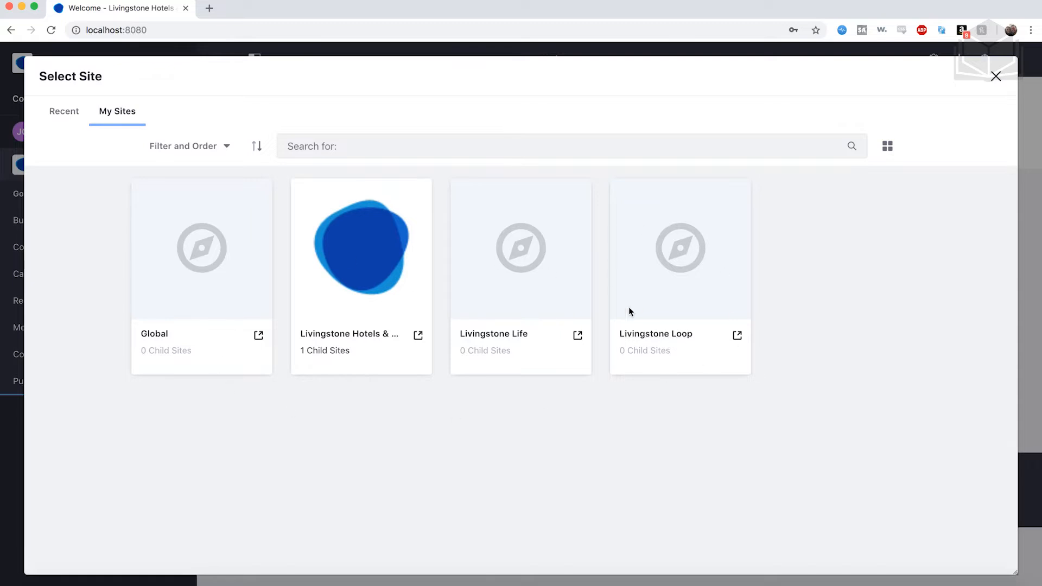
left_click(670, 336)
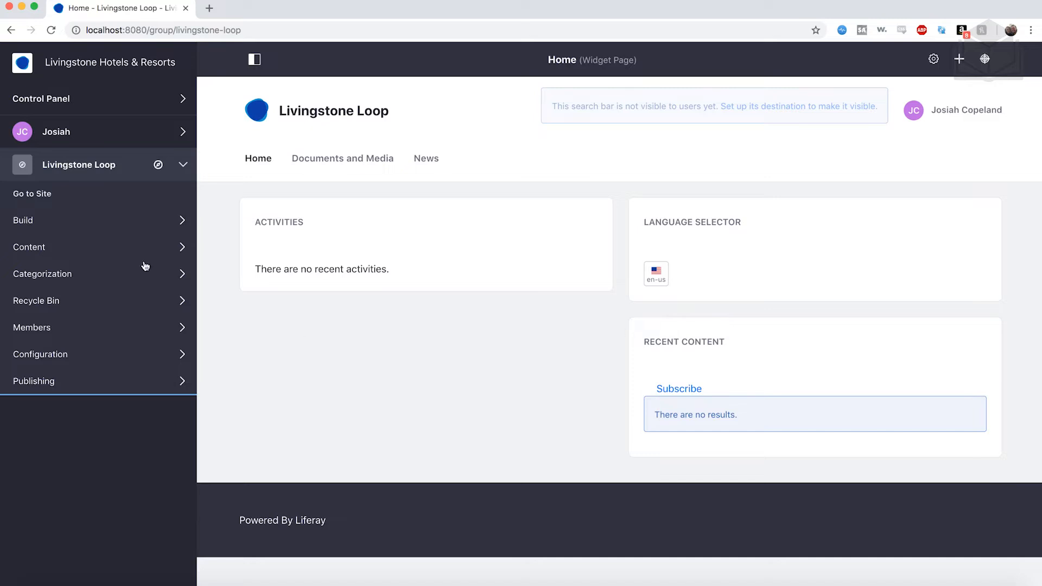
Open the document types of the Livingstone Loop site's Documents and Media
left_click(87, 251)
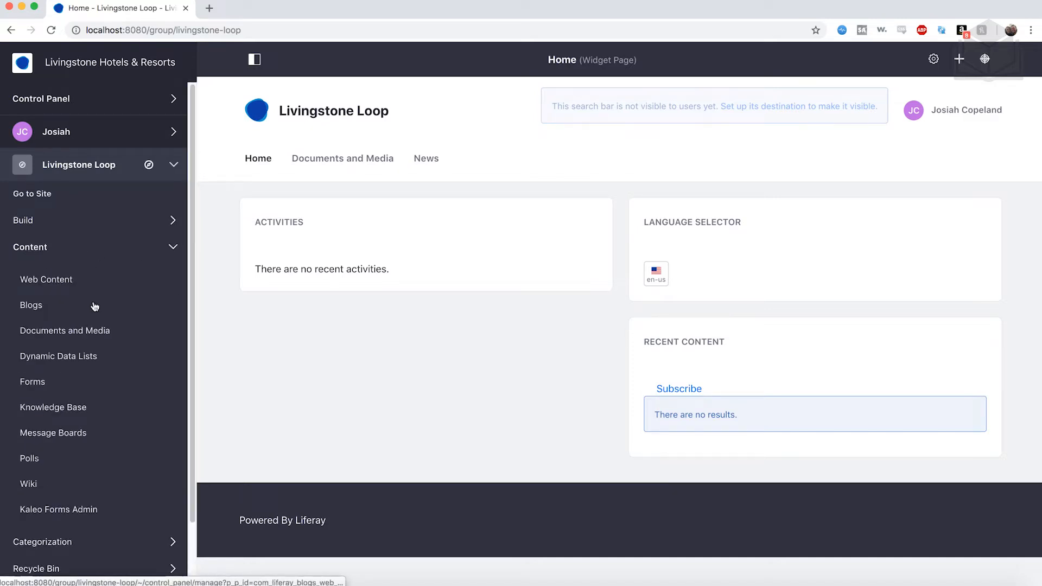
left_click(90, 339)
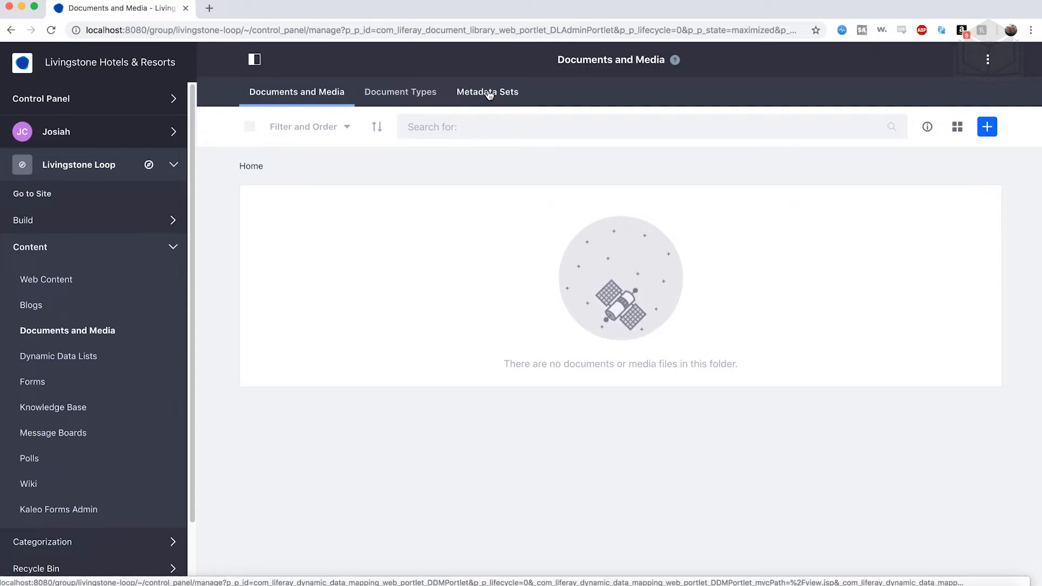
left_click(413, 98)
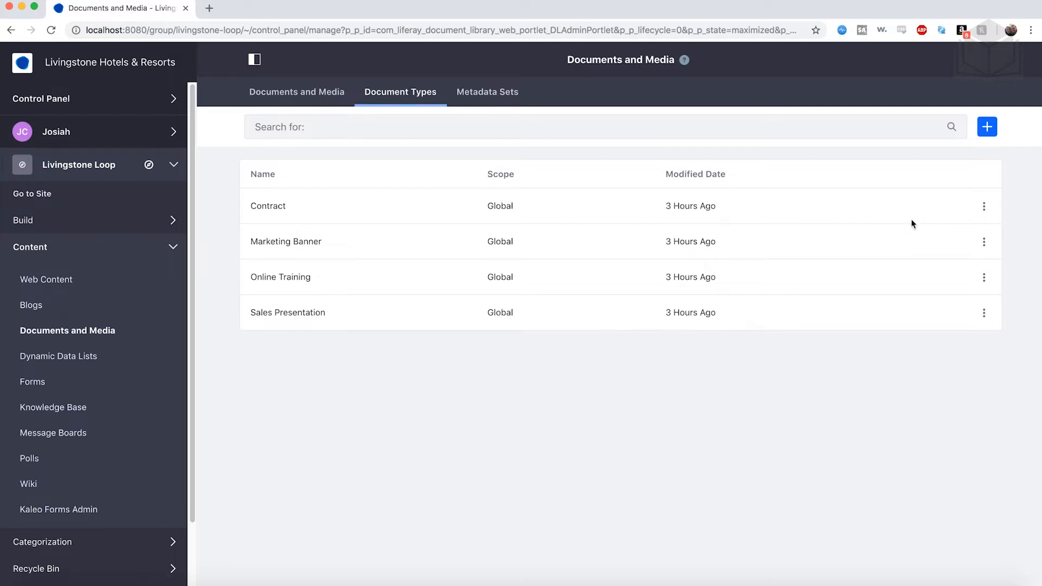
Start a new document type named Basic Employee Record with the description "Employee records for Livingstone HR"
left_click(990, 133)
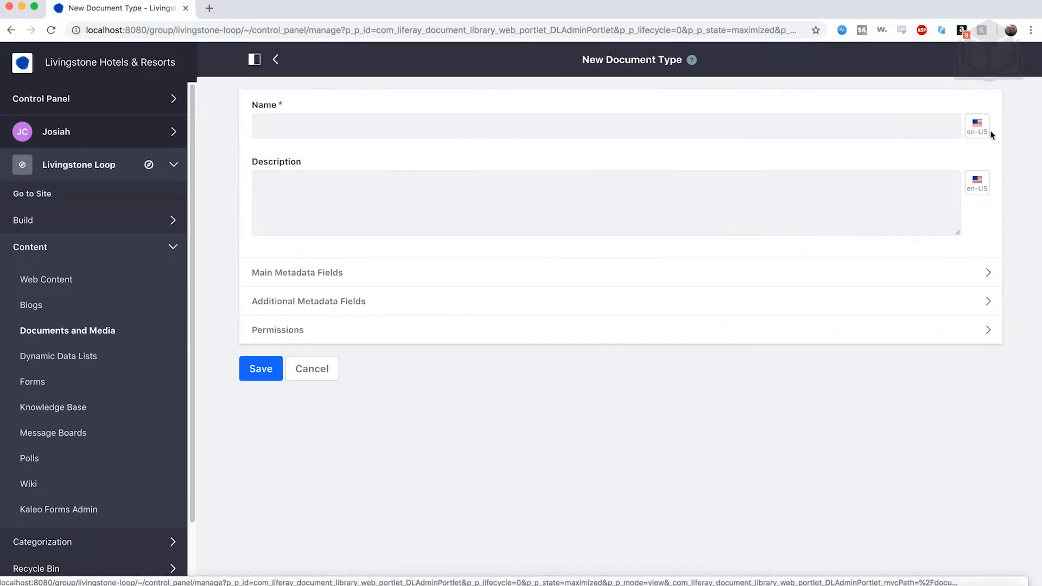
left_click(334, 127)
type("Basic ")
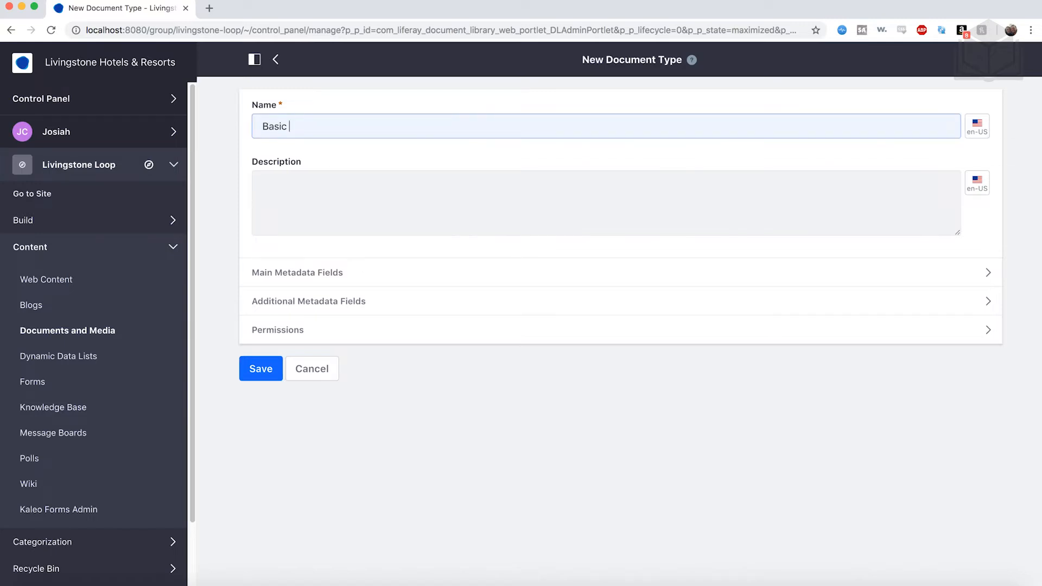
type("Employee Record")
left_click(356, 200)
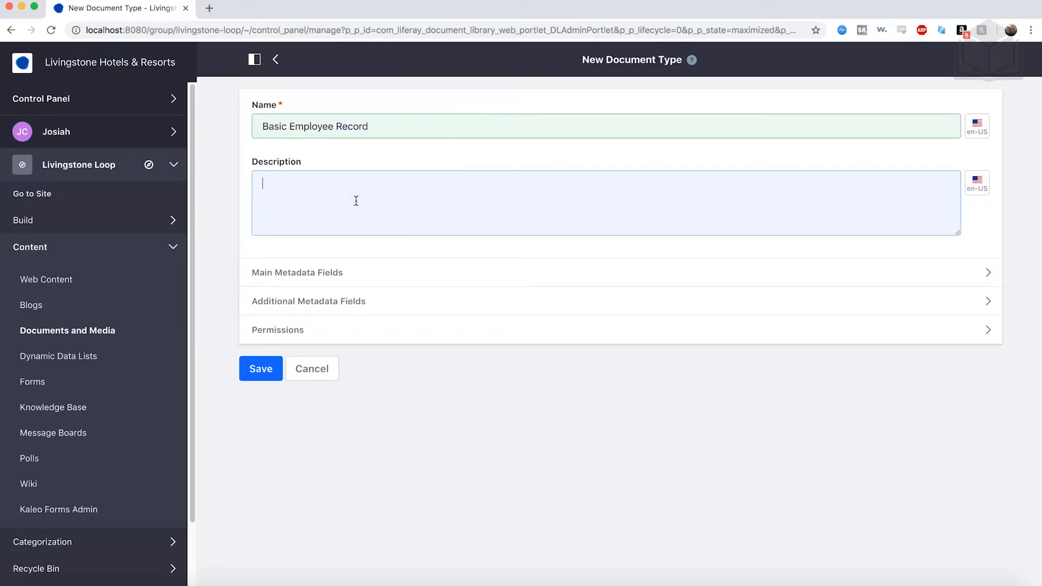
type("Employee records for Livingstone HR")
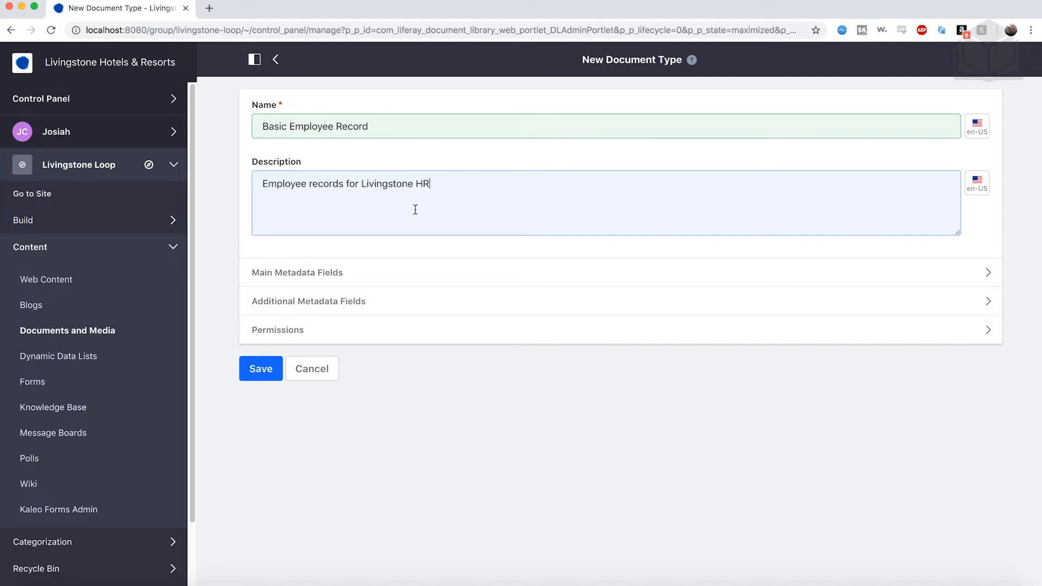
Add a Text field to the document type's main metadata fields
left_click(443, 282)
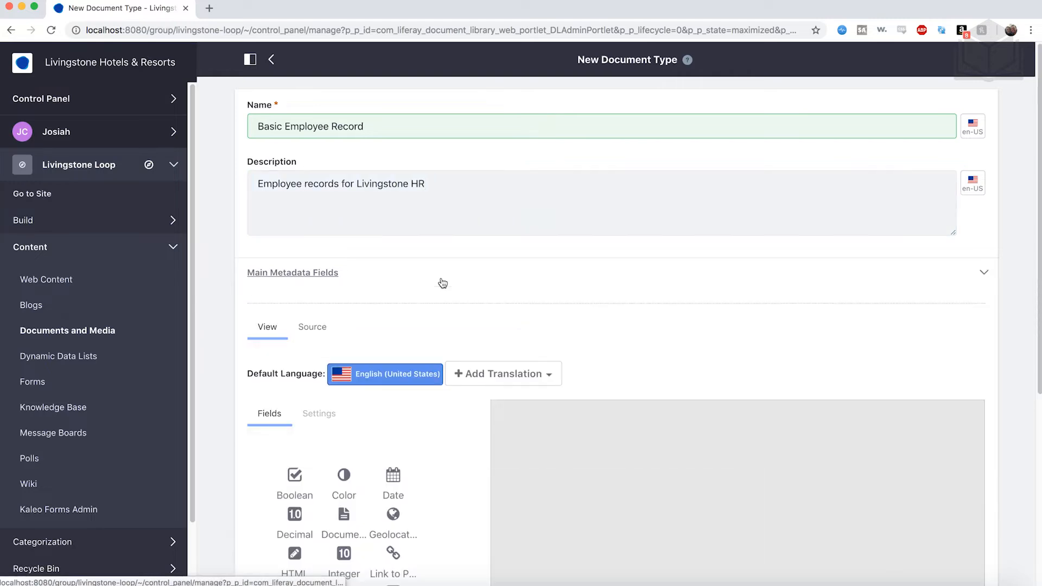
scroll(443, 283, "down", 3)
scroll(442, 283, "down", 2)
scroll(442, 283, "up", 1)
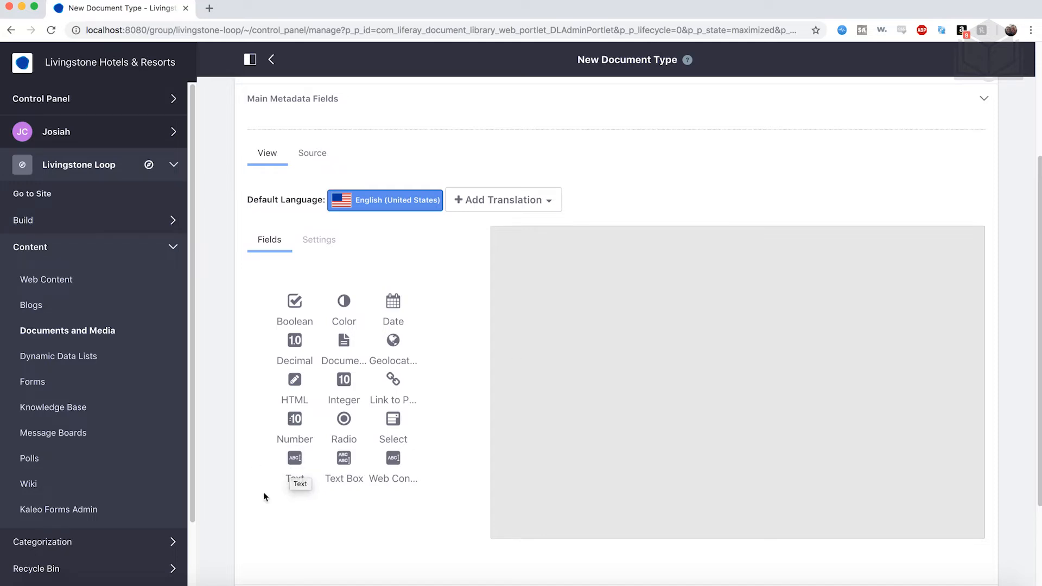
left_click_drag(305, 461, 598, 344)
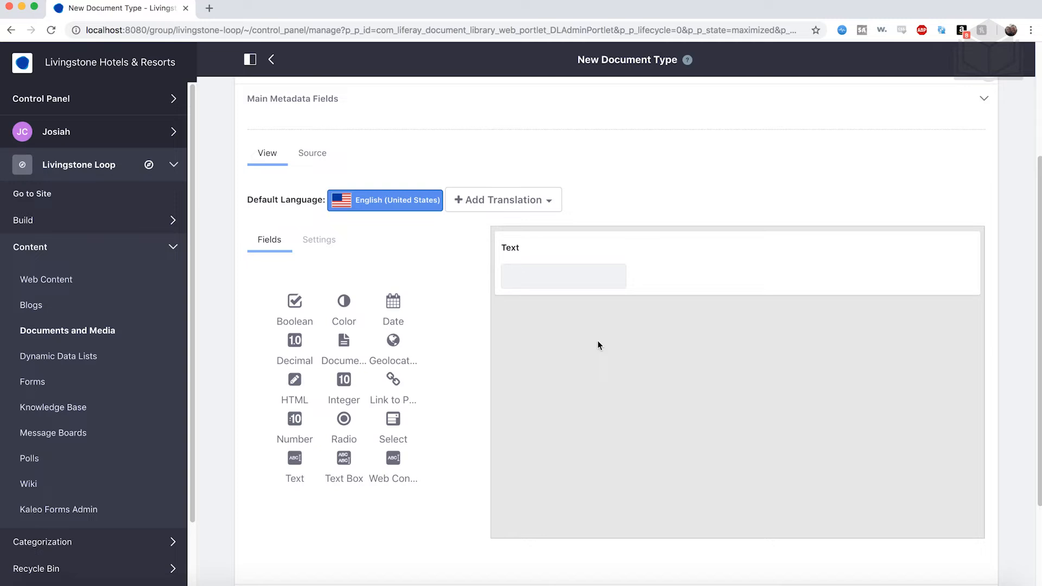
Set the new text field's label to Full Name and save it
mouse_move(684, 266)
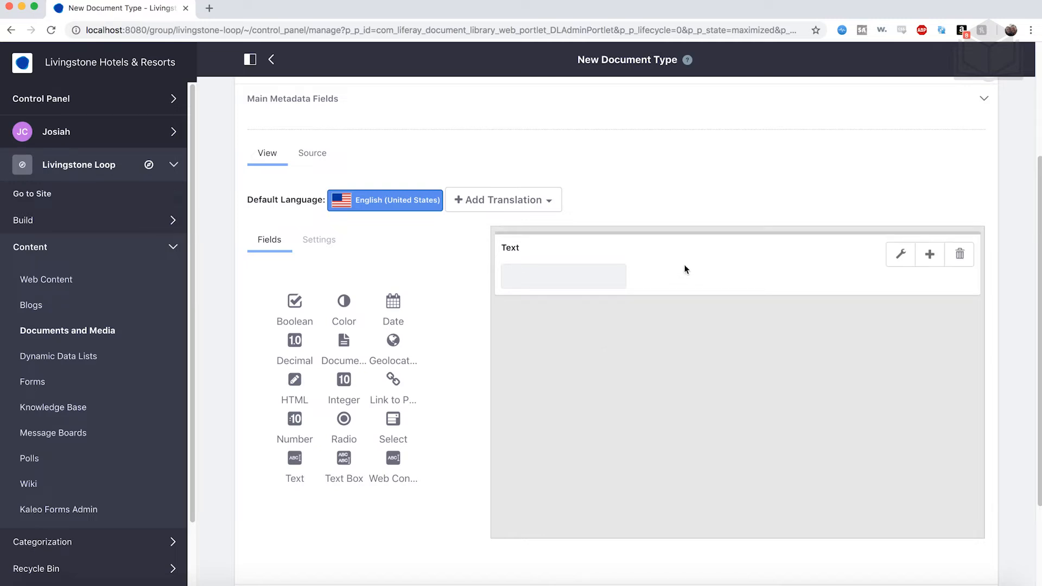
left_click(685, 270)
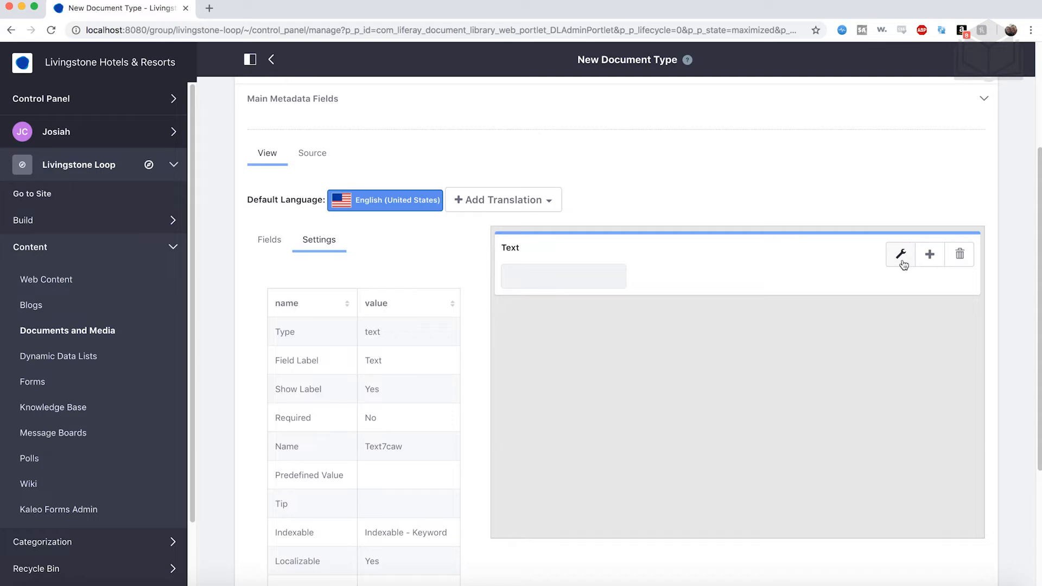
scroll(419, 341, "down", 3)
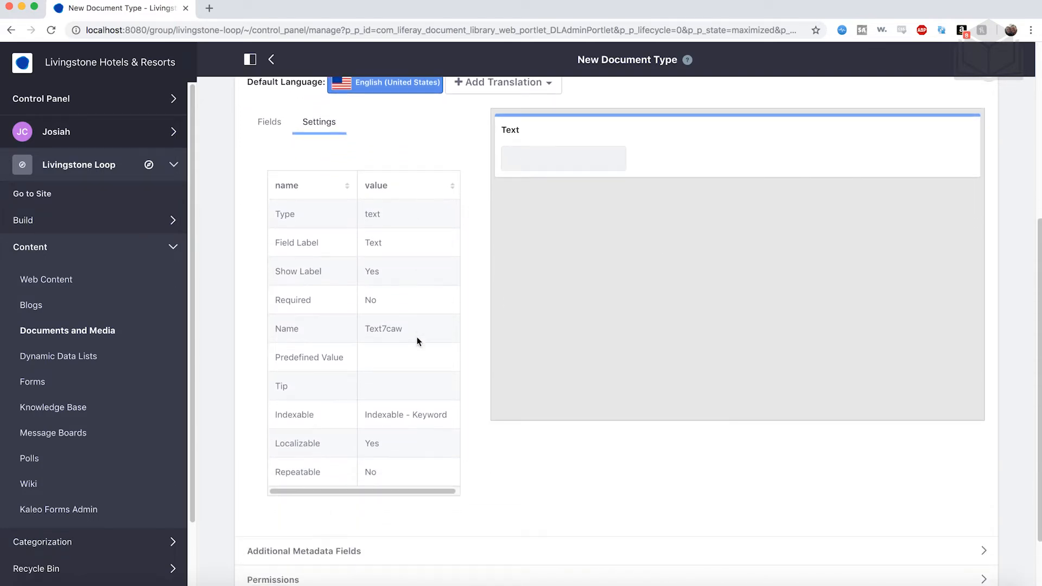
double_click(381, 243)
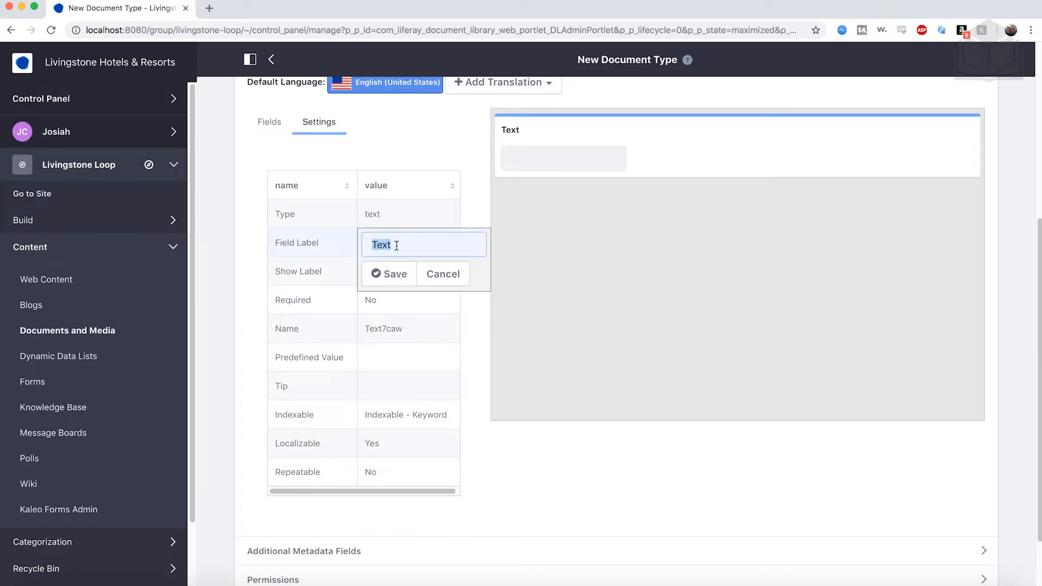
type("Full Name")
left_click(402, 270)
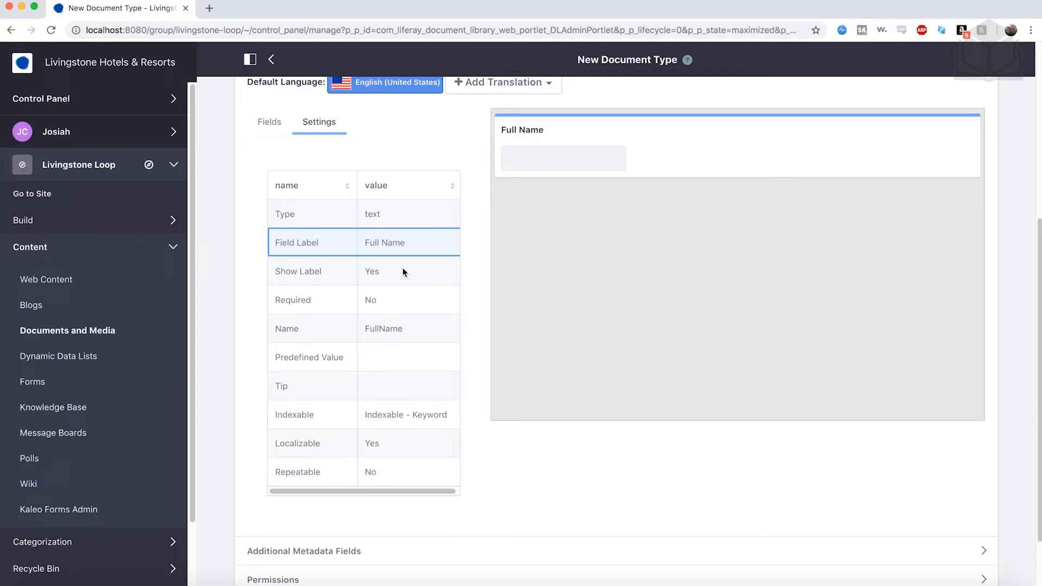
Make the Full Name field required
left_click(402, 301)
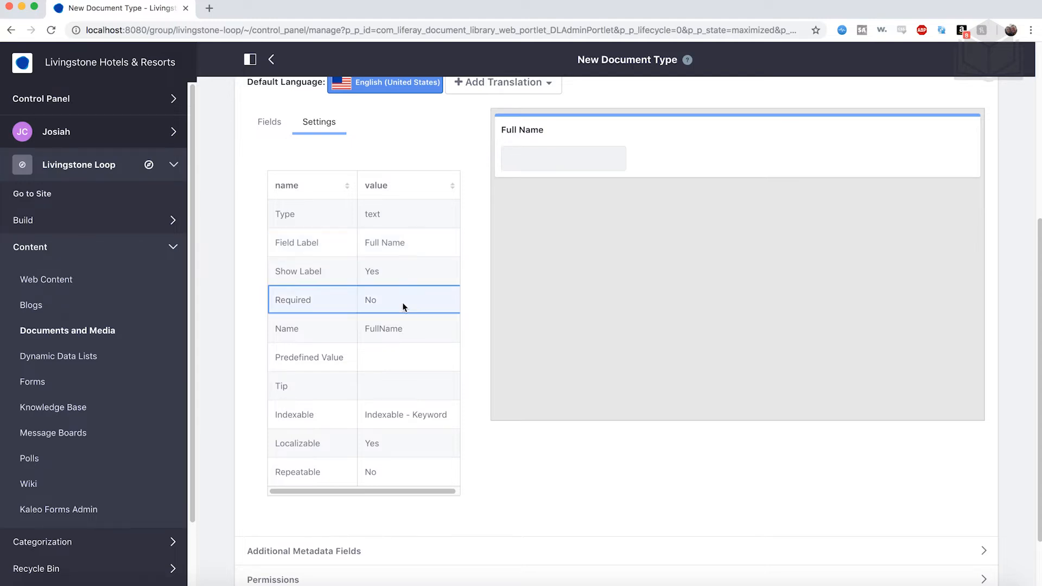
left_click(371, 299)
left_click(367, 300)
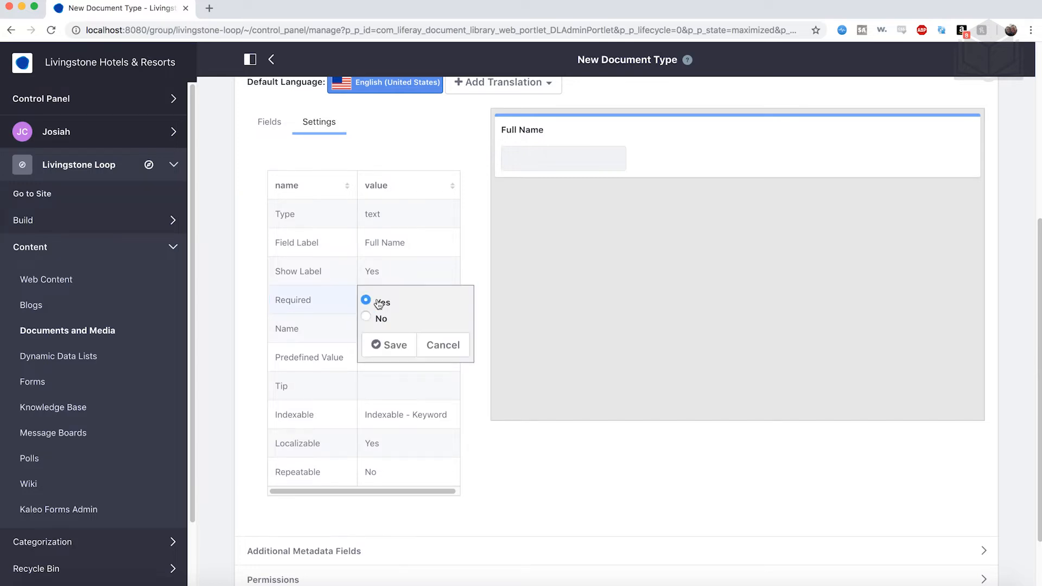
left_click(396, 351)
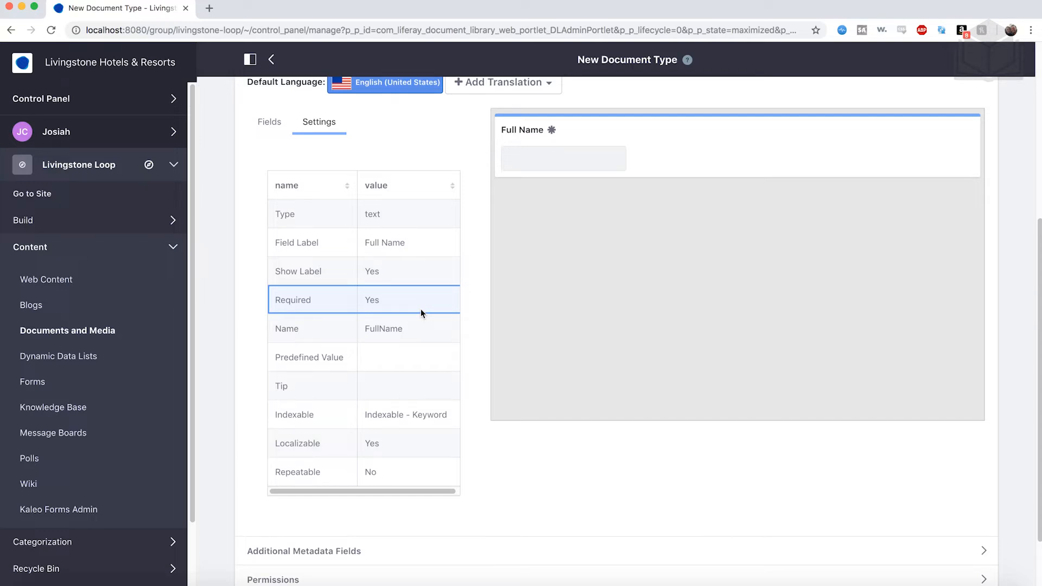
Add an Integer field below Full Name and label it Employee ID Number
left_click(274, 131)
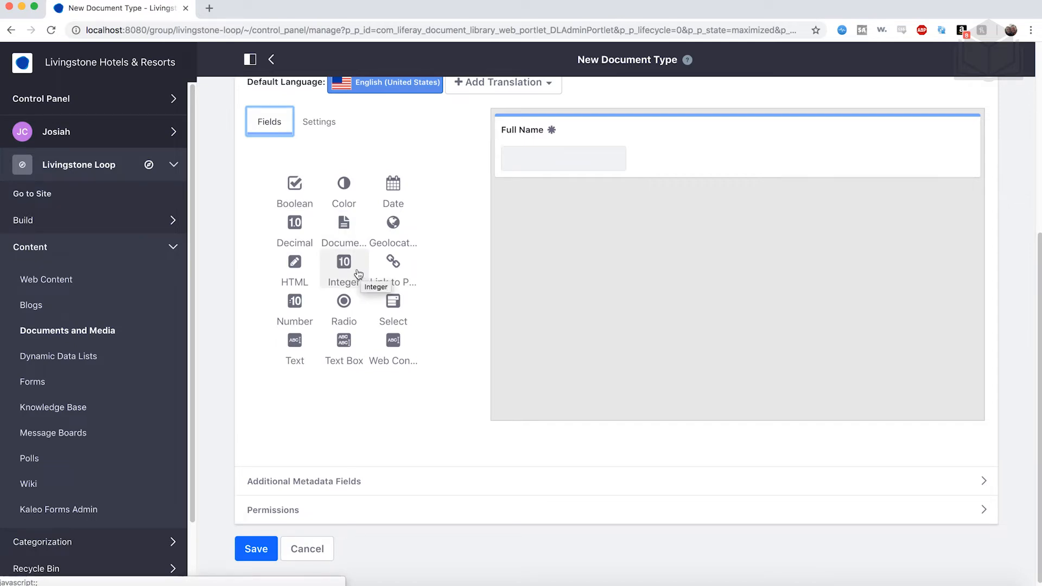
left_click_drag(383, 259, 560, 255)
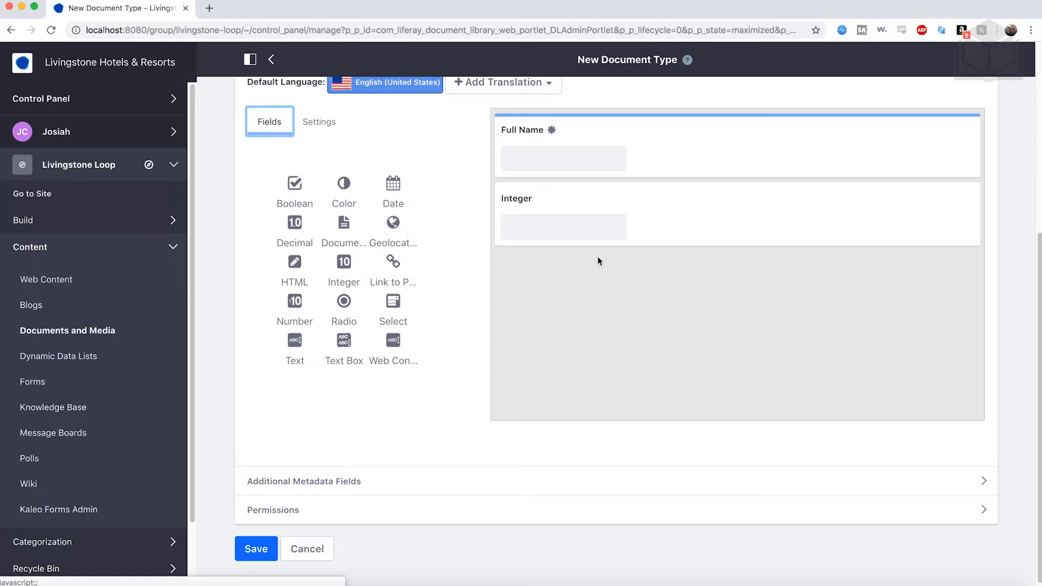
left_click(648, 214)
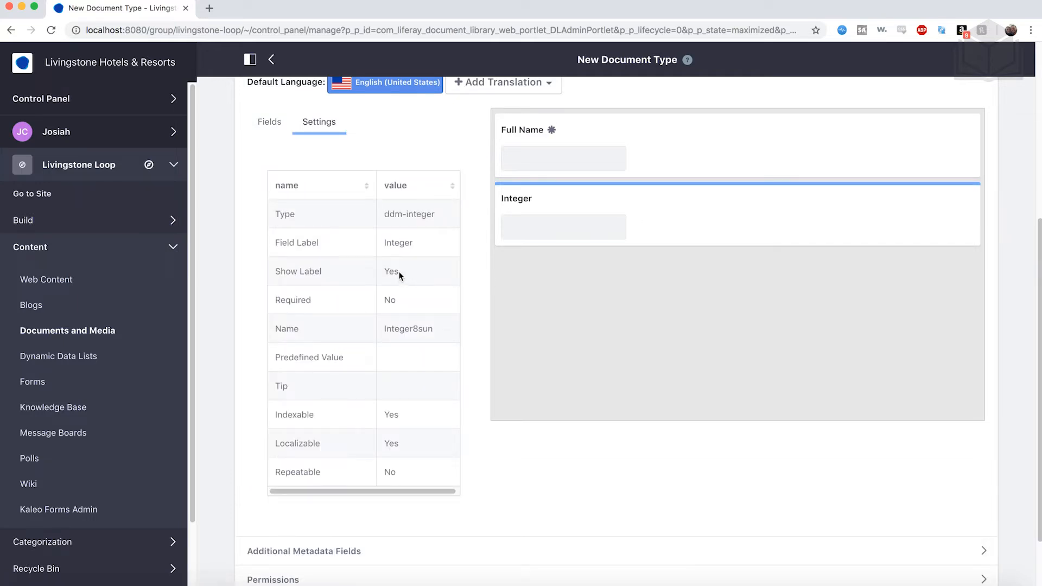
double_click(396, 242)
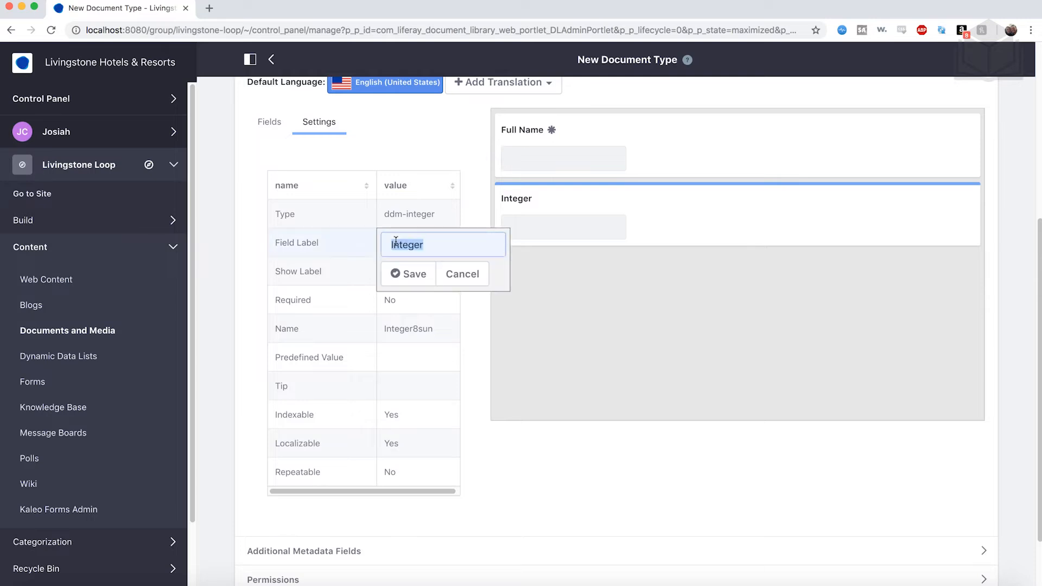
type("Employee")
type("D Number")
left_click(409, 274)
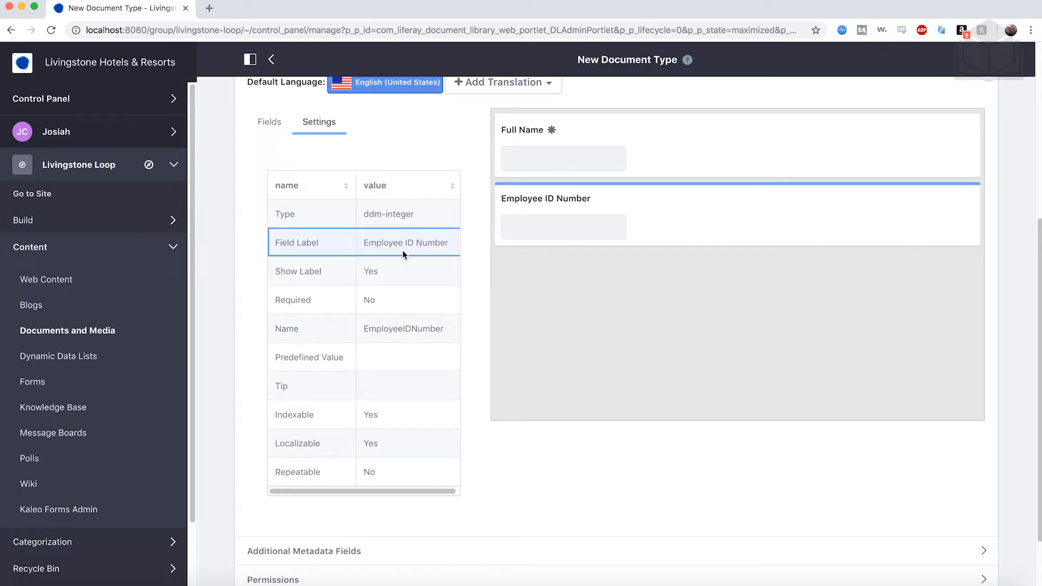
Make the Employee ID Number field required
double_click(392, 299)
left_click(376, 304)
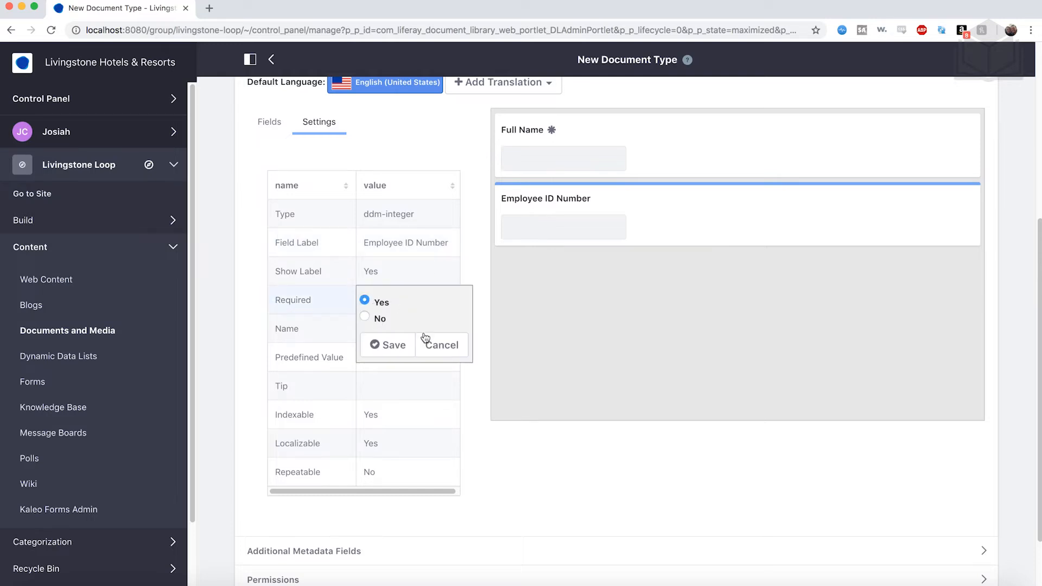
left_click(391, 347)
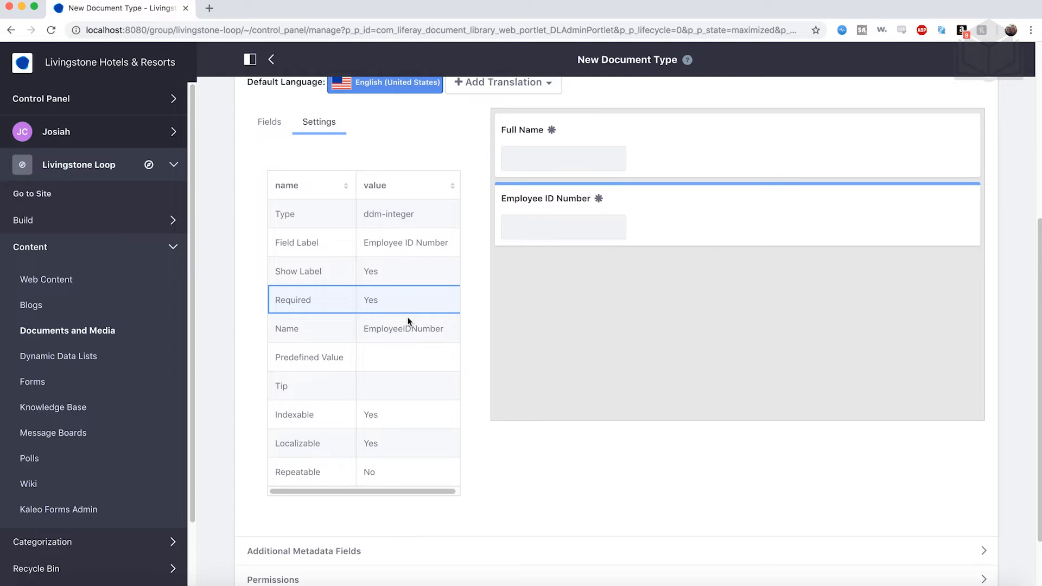
Add a Text field below Employee ID Number and label it Home Address
left_click(268, 122)
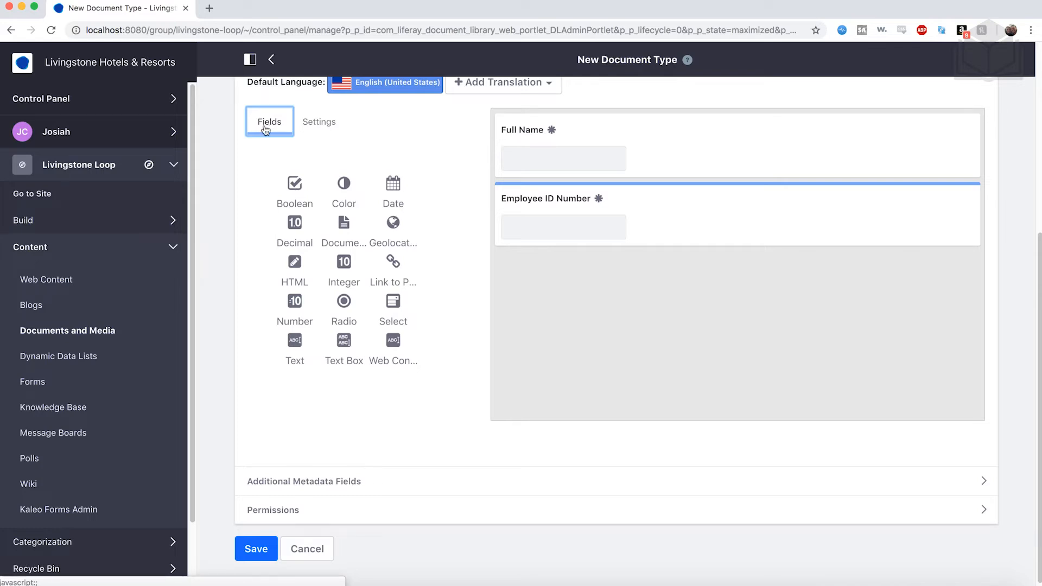
left_click_drag(296, 345, 623, 304)
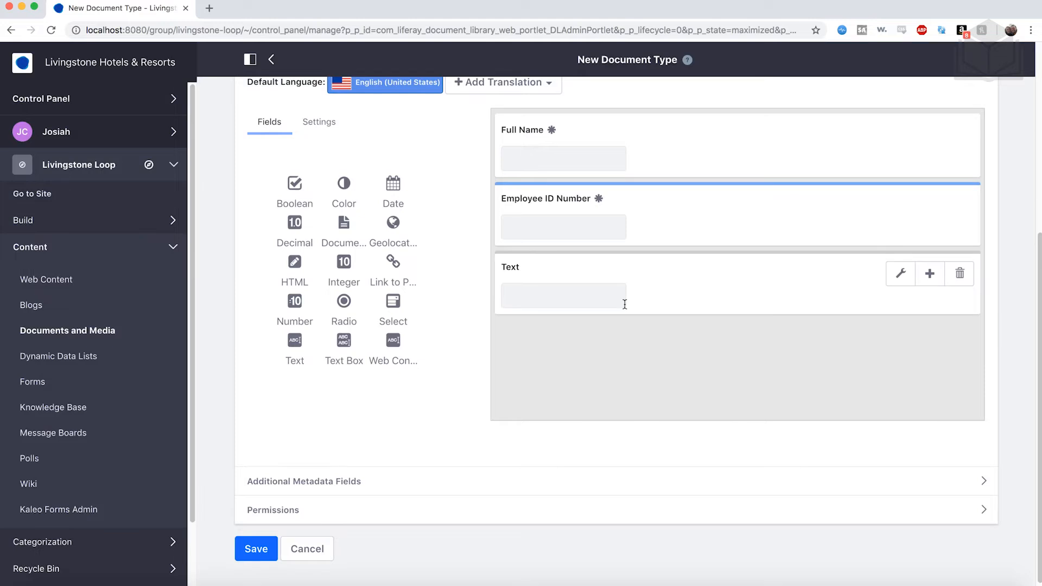
left_click(650, 275)
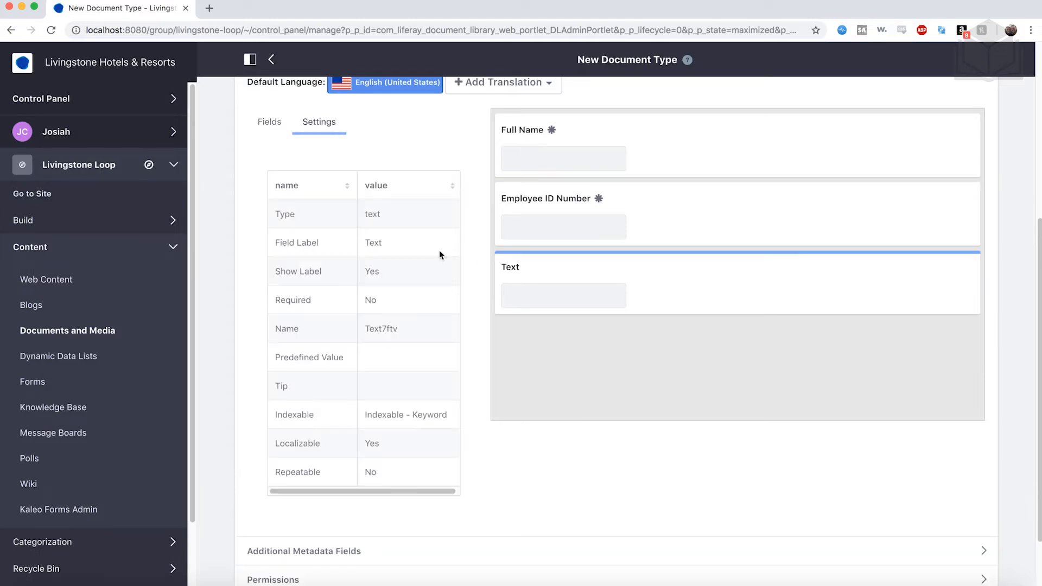
double_click(396, 242)
type("Home Address")
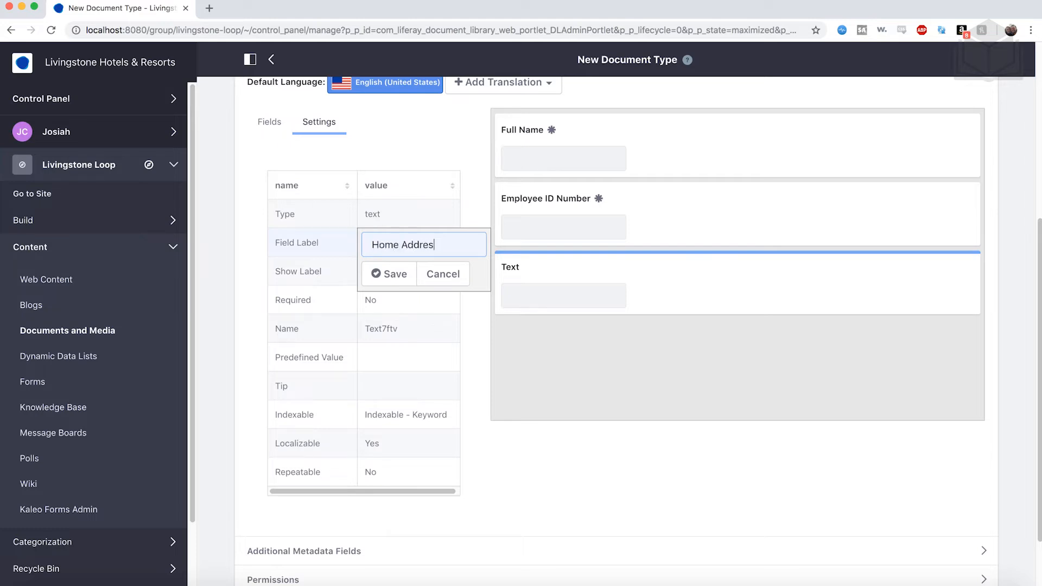
left_click(396, 274)
Make the Home Address field required and return to the available field types
double_click(389, 304)
left_click(365, 299)
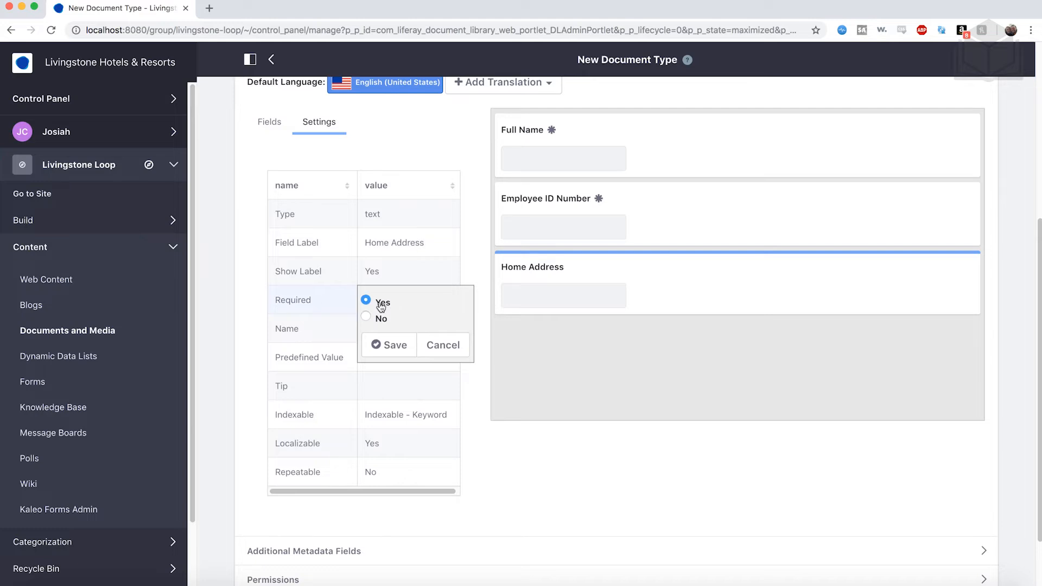
left_click(394, 347)
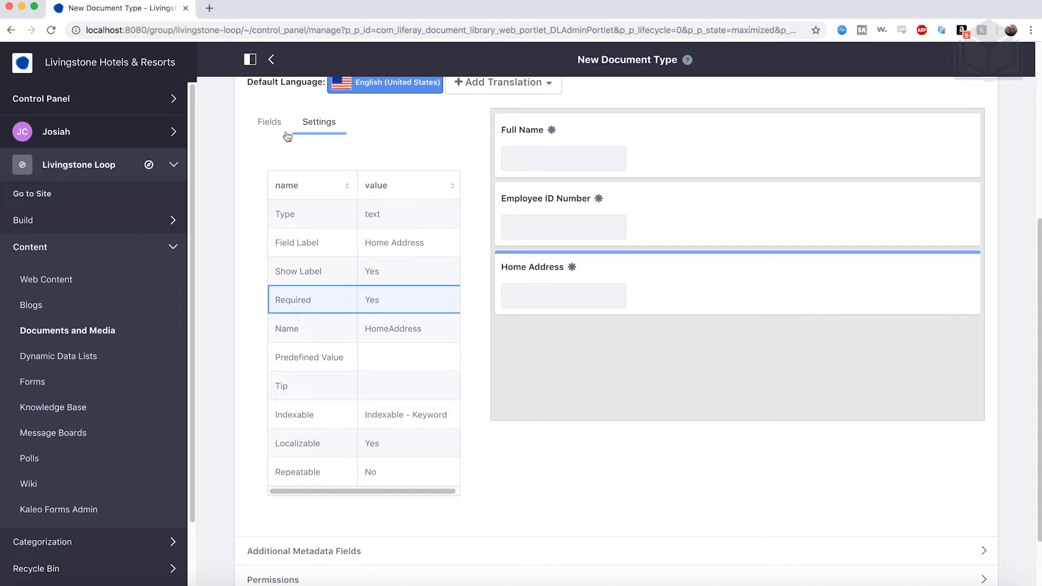
left_click(263, 124)
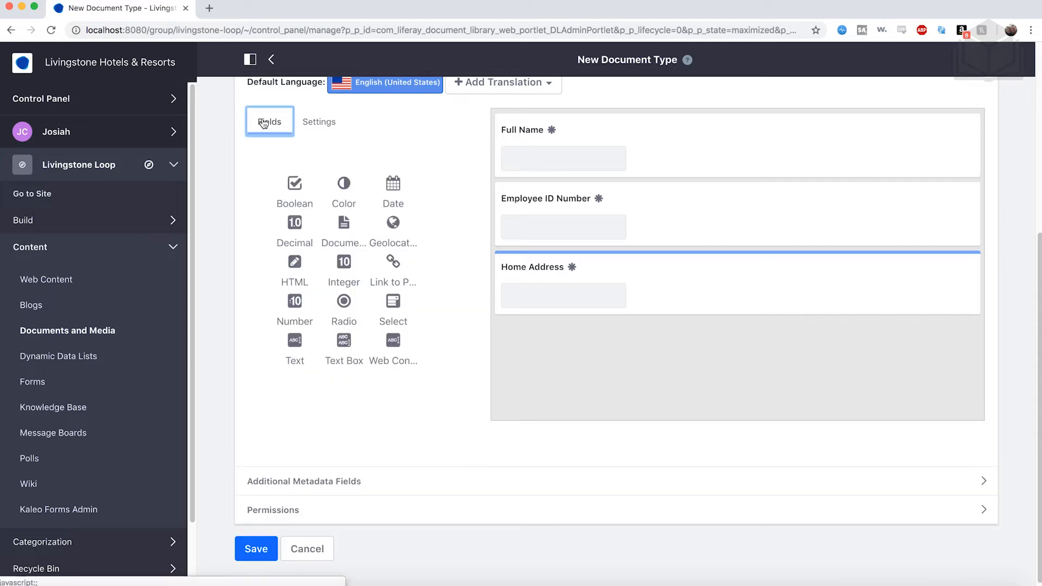
Add a Date field below Home Address and label it Date of Birth
left_click_drag(396, 202, 603, 391)
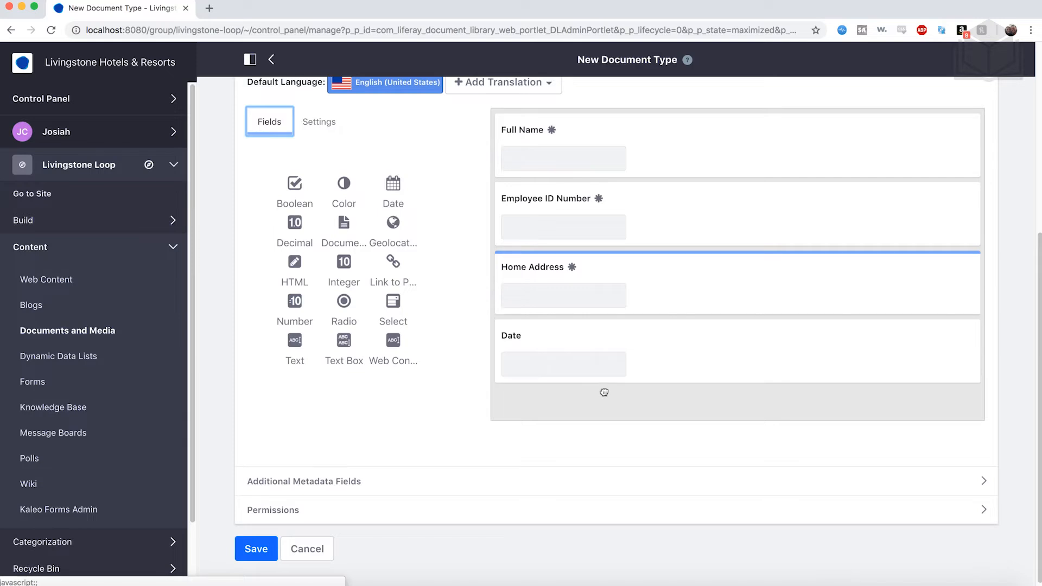
left_click(690, 344)
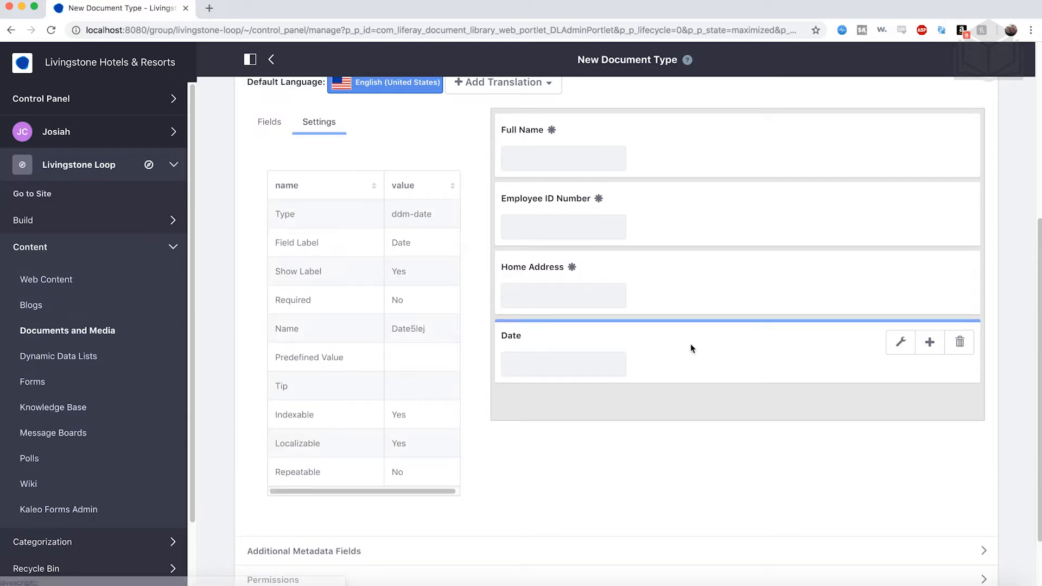
left_click(407, 244)
type("Date of Birth")
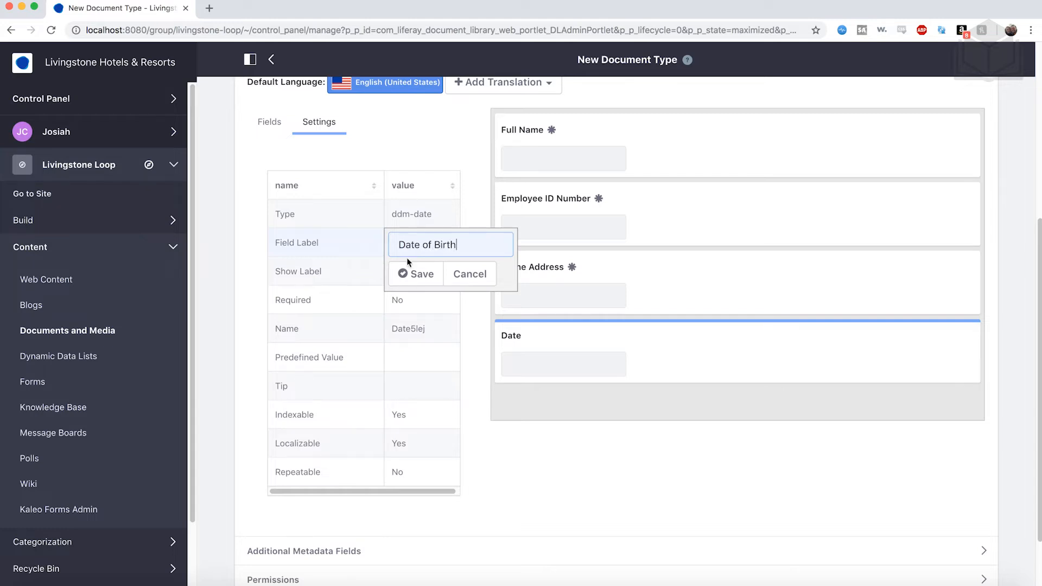
left_click(418, 275)
Make the Date of Birth field required
left_click(407, 298)
left_click(388, 304)
left_click(410, 347)
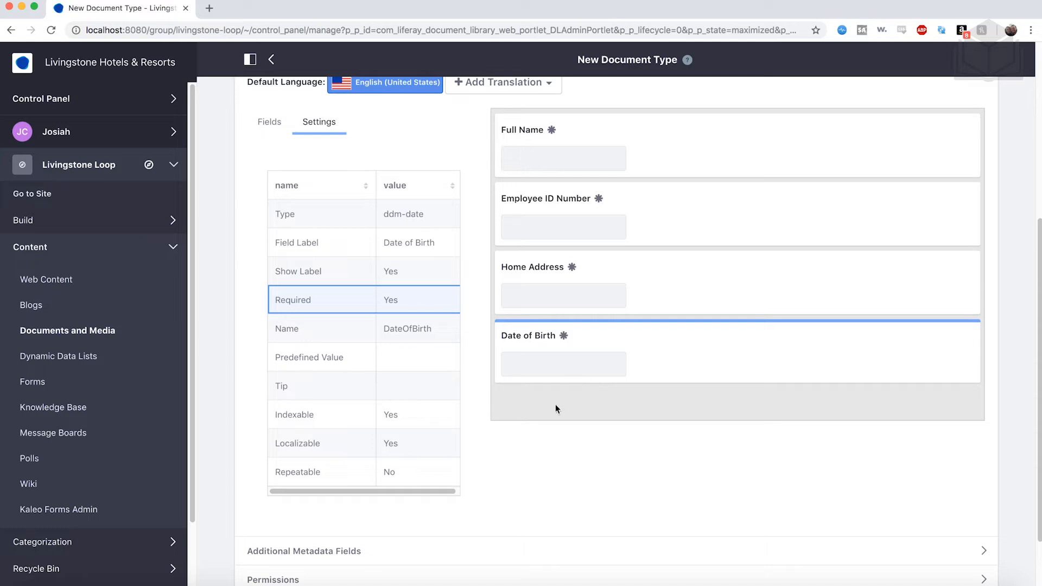
Add a Text field below Date of Birth and label it Job Title
left_click(269, 121)
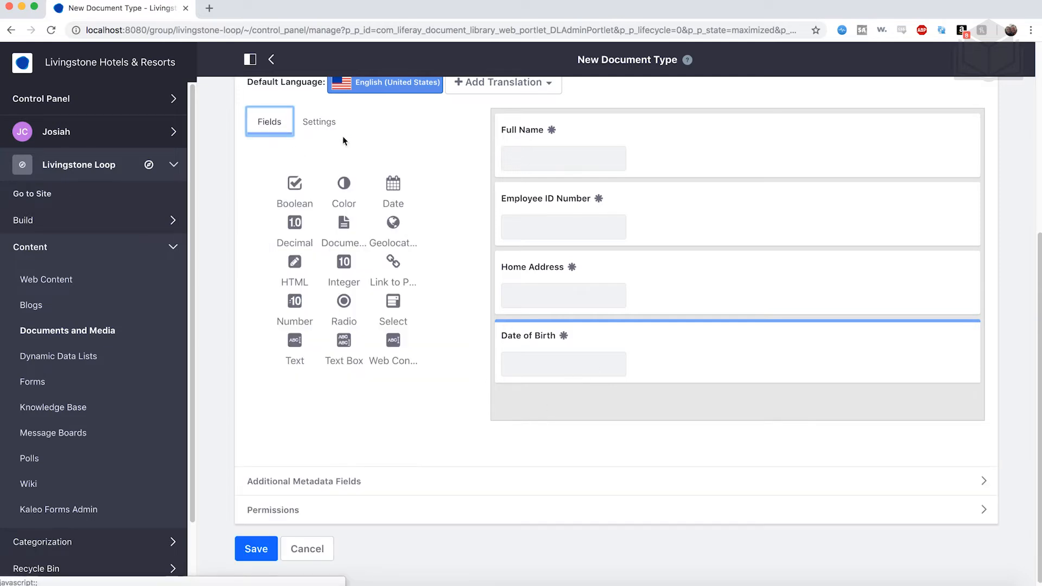
left_click_drag(289, 355, 548, 413)
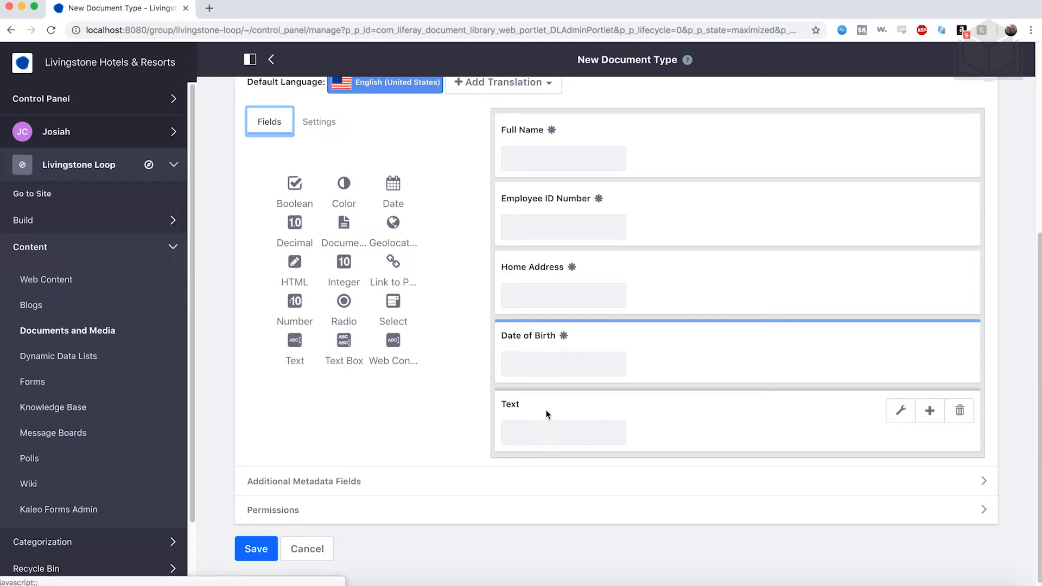
left_click(594, 412)
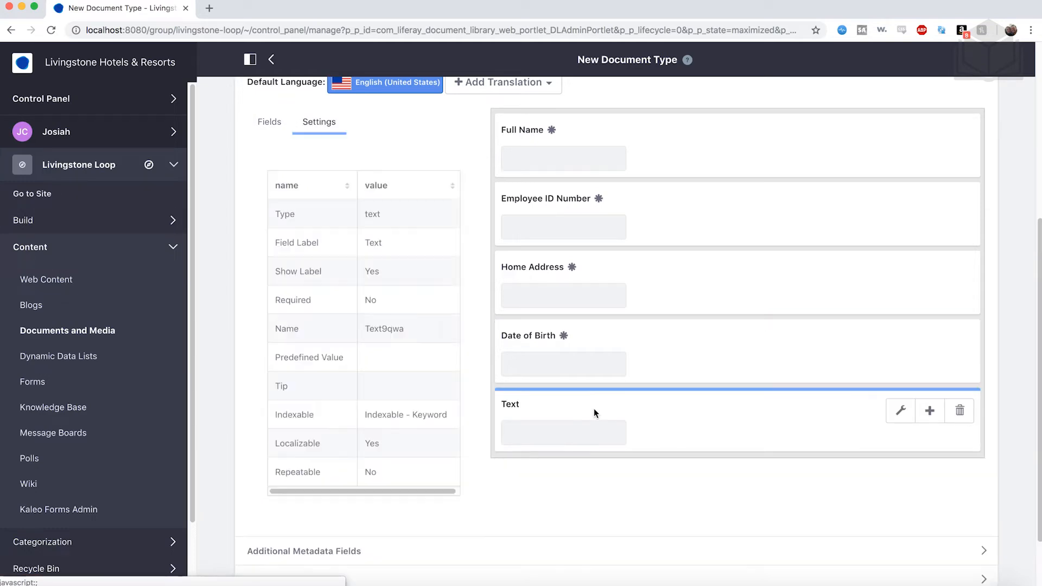
double_click(387, 242)
type("Job Title")
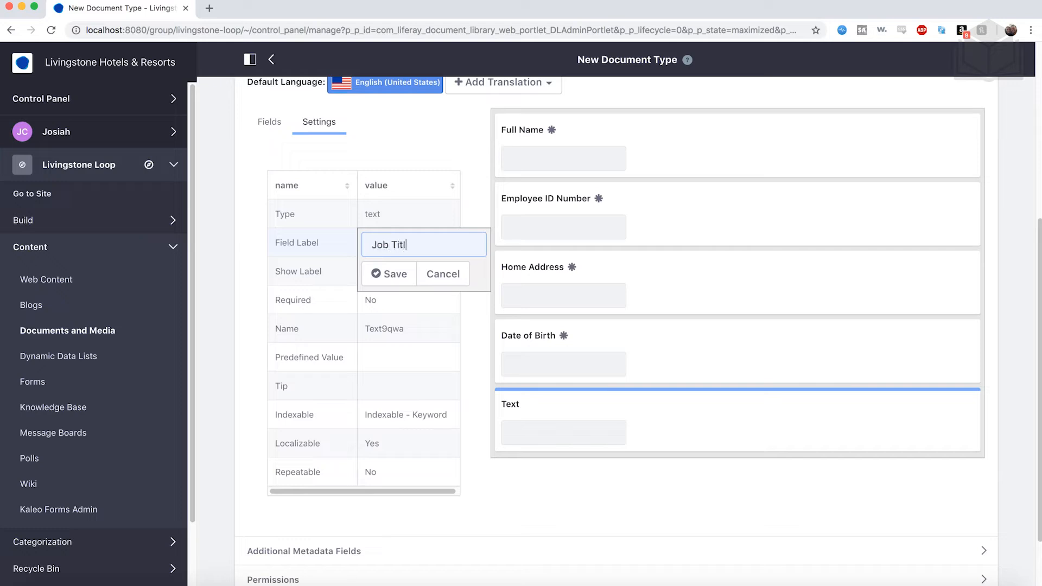
left_click(386, 274)
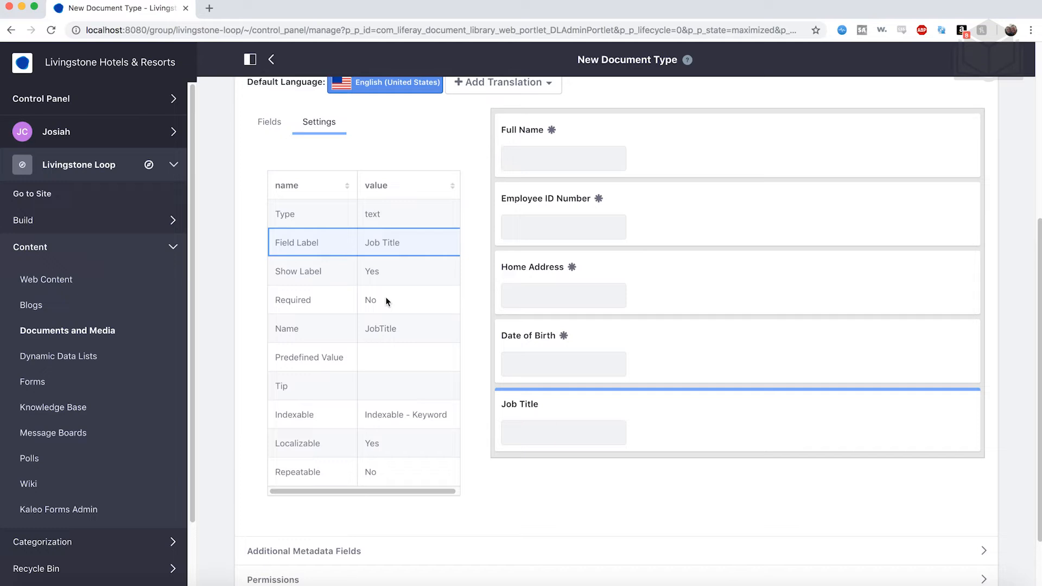
Make the Job Title field required and save the new document type
left_click(387, 301)
left_click(380, 301)
left_click(394, 351)
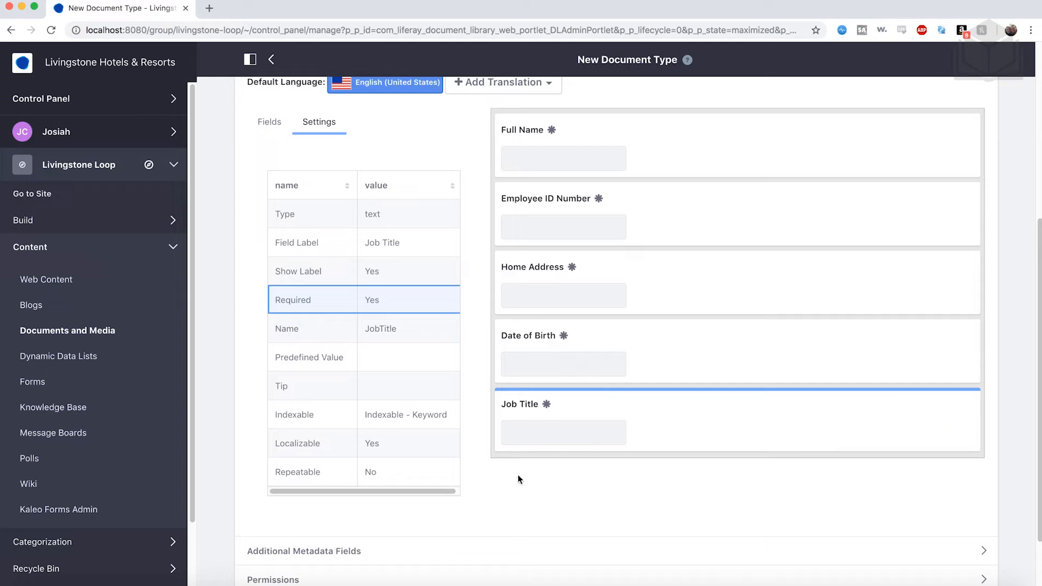
scroll(506, 505, "down", 2)
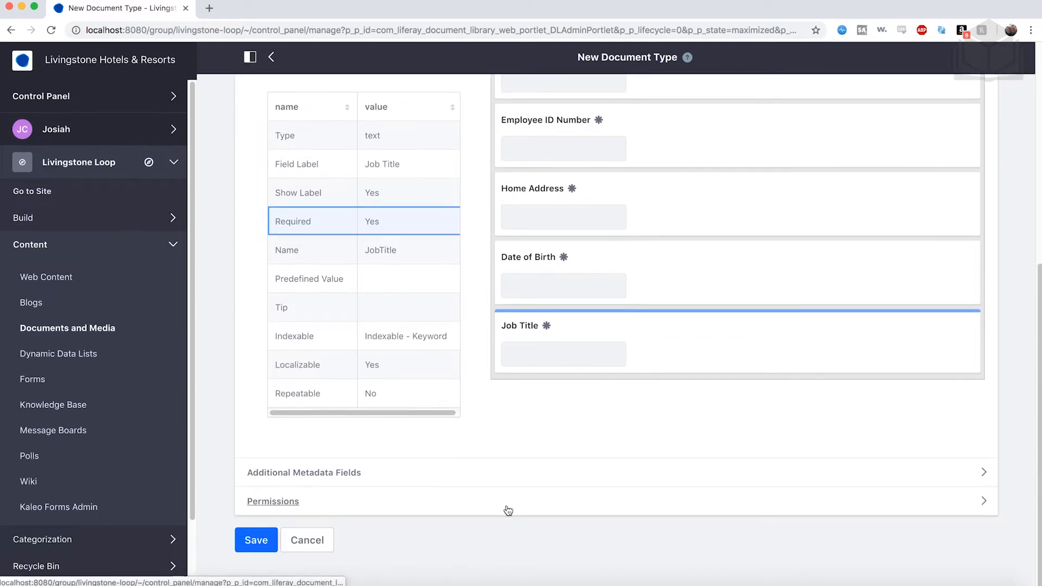
left_click(256, 543)
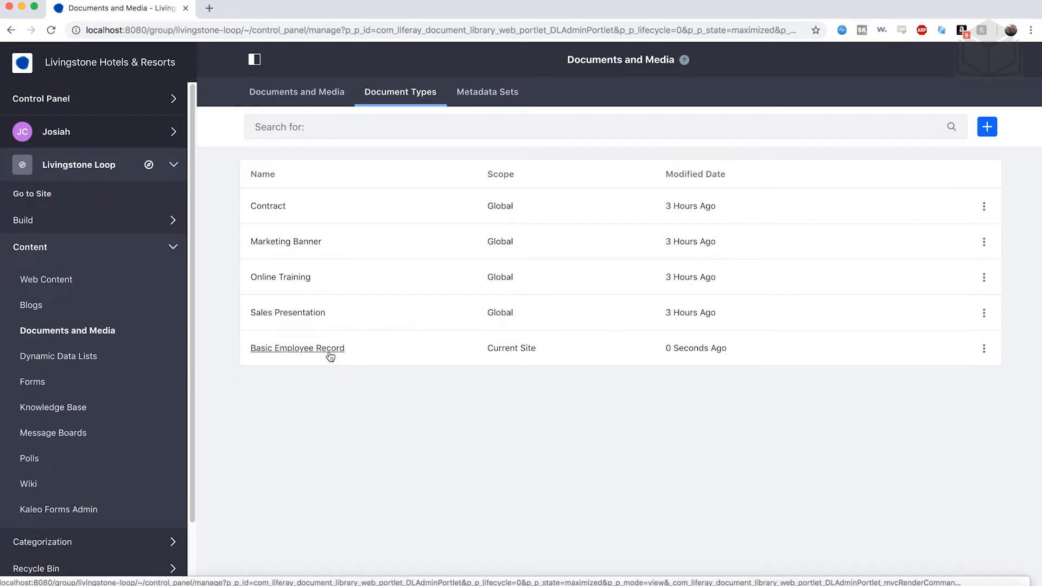
Create a Documents and Media folder named Employee Records with the description "Folder for storing employee records"
left_click(302, 95)
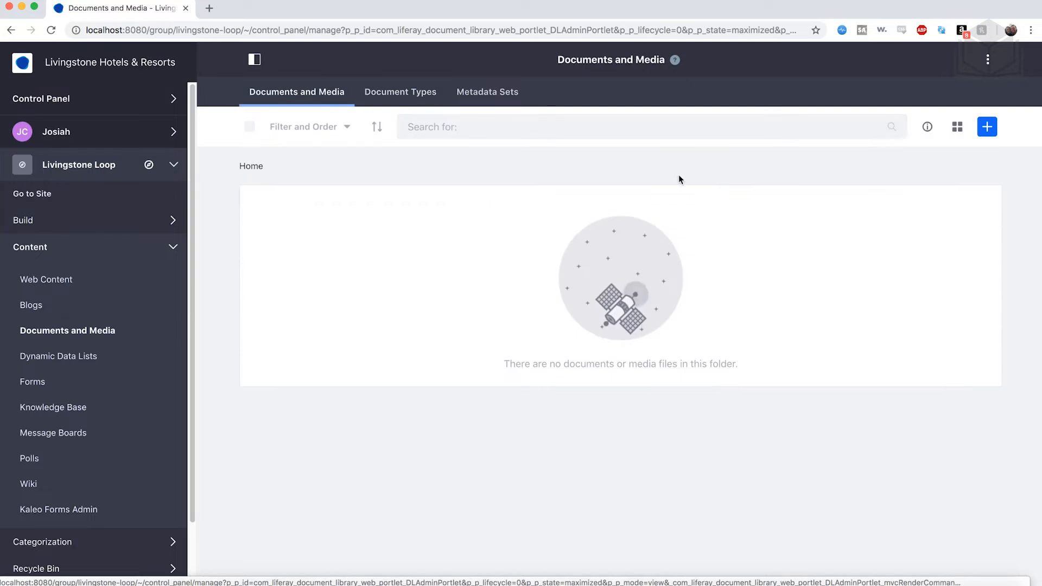
left_click(992, 133)
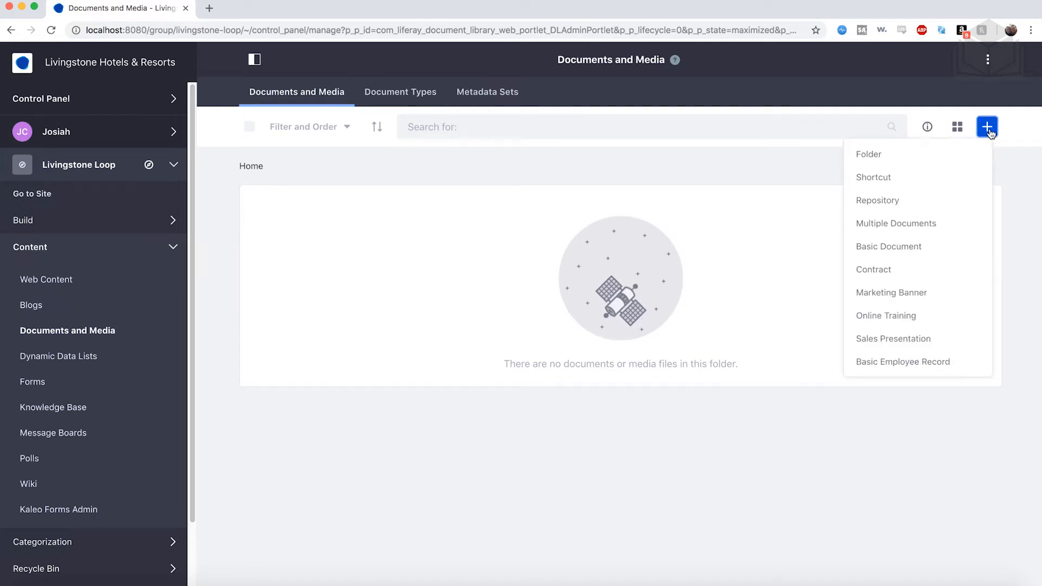
left_click(973, 155)
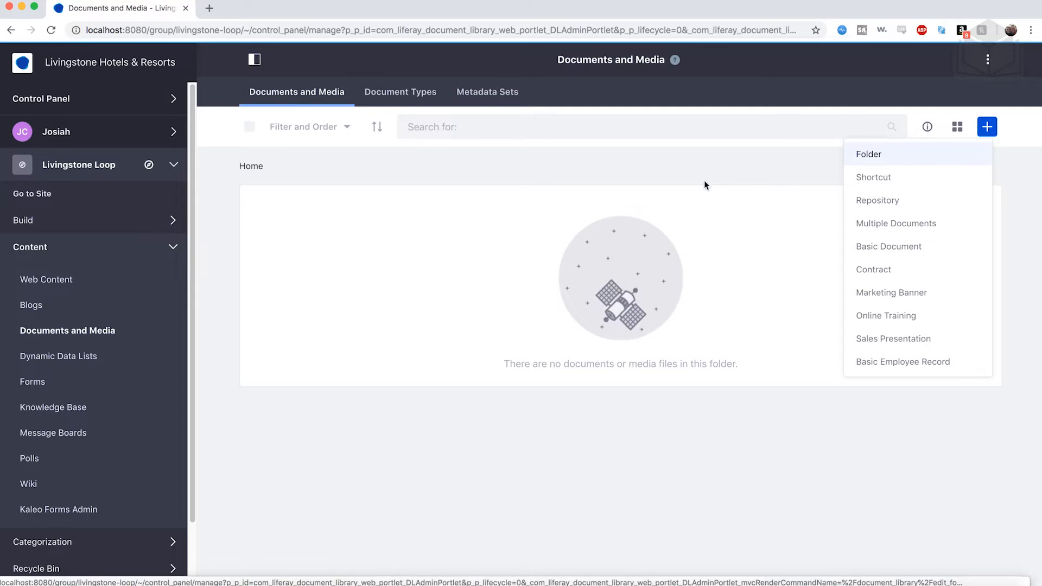
type("Employee Records")
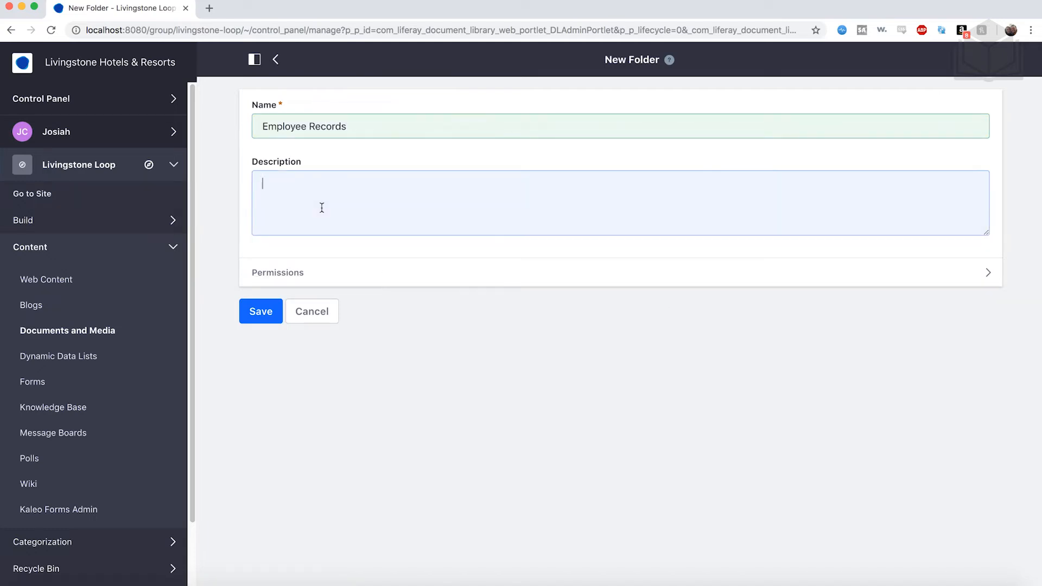
type("Folder for storing employee Re")
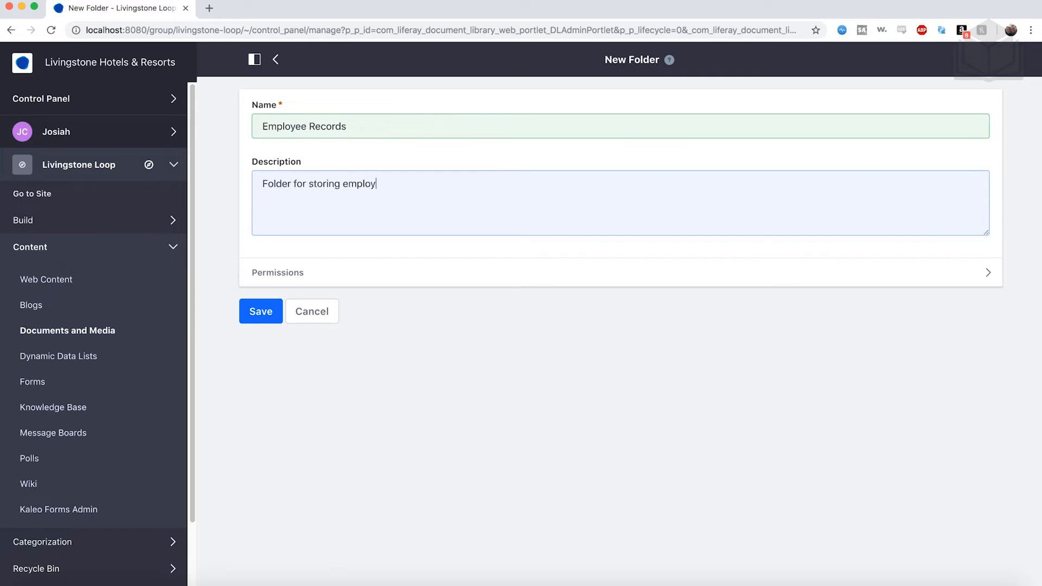
key("BackSpace")
key("BackSpace")
type("records")
left_click(270, 309)
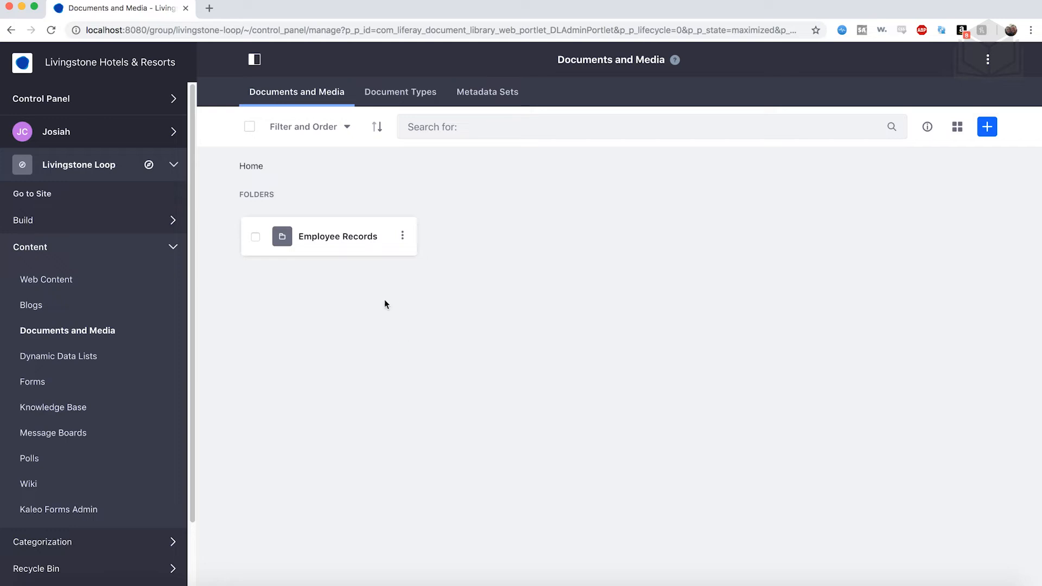
Start a new Basic Employee Record document inside the Employee Records folder
left_click(365, 242)
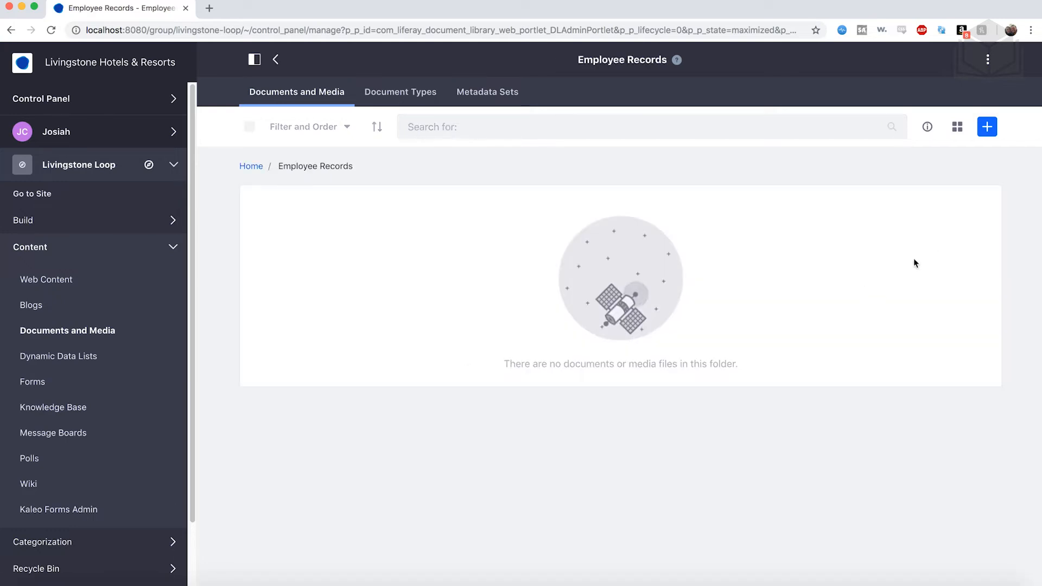
left_click(986, 128)
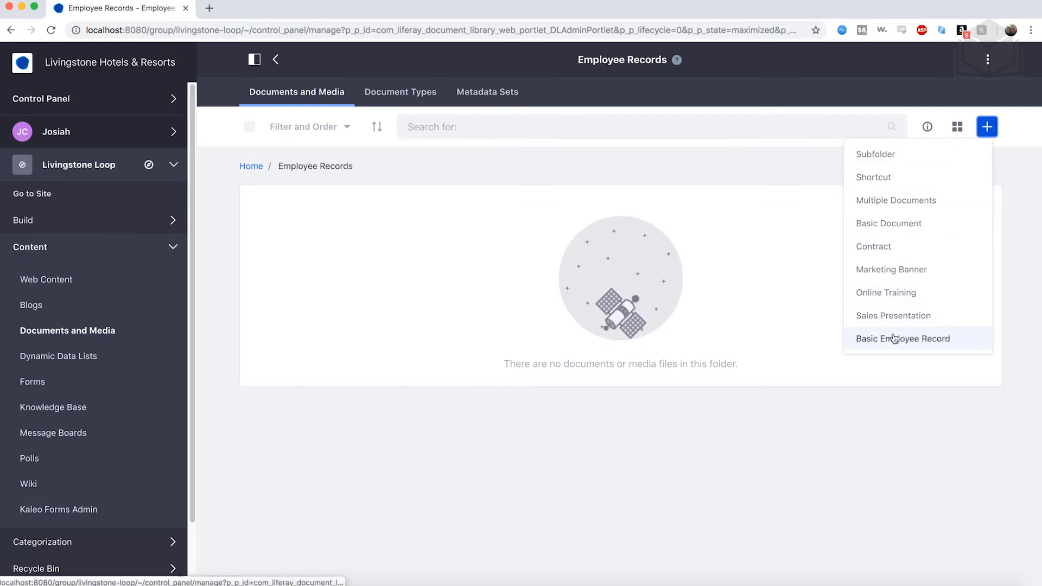
left_click(962, 346)
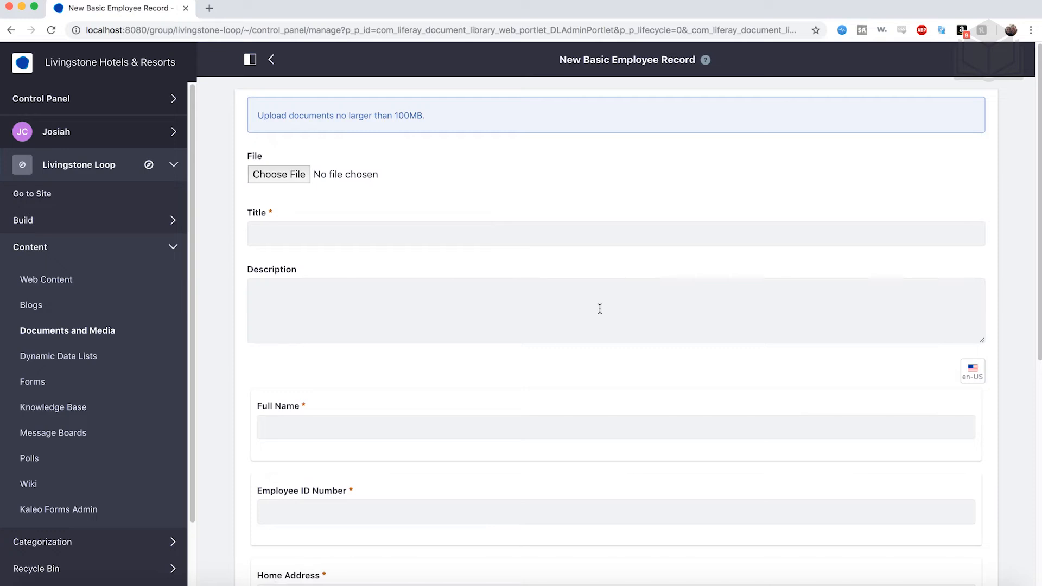
Choose the PDF named after the employee from the 02-digital-asset-management exercise folder as the record's file
left_click(280, 174)
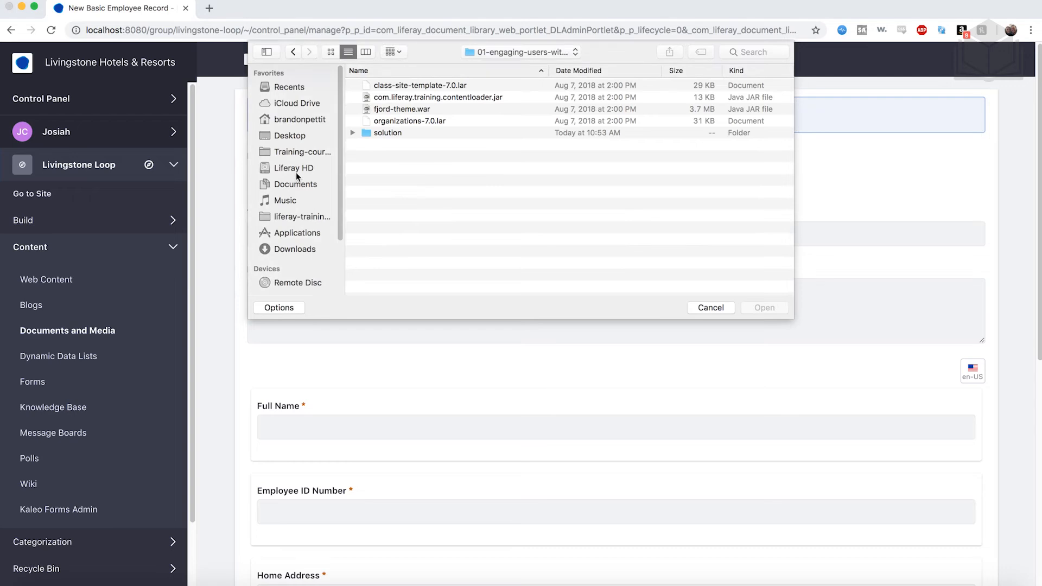
left_click(497, 51)
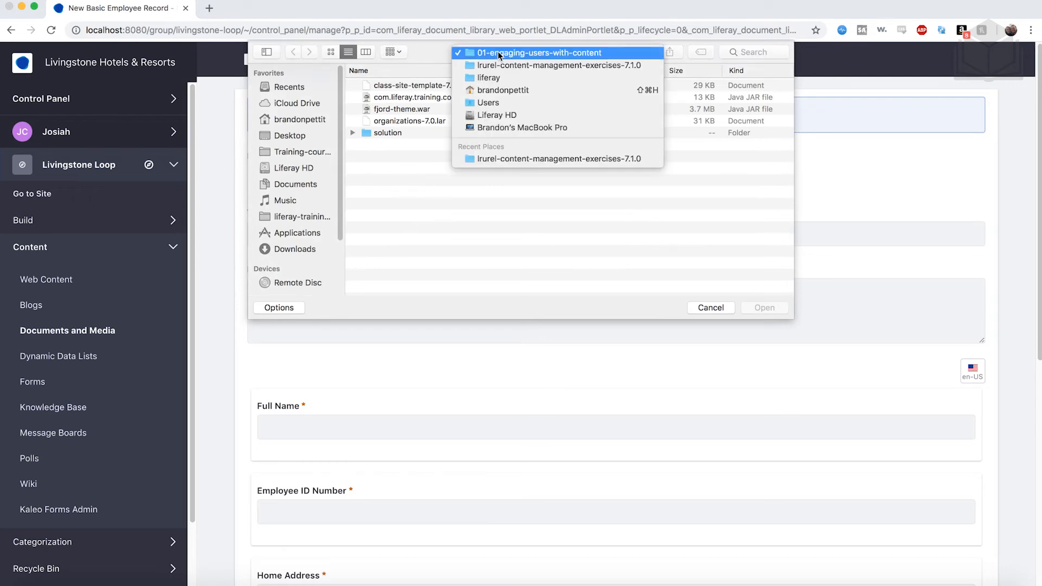
left_click(501, 65)
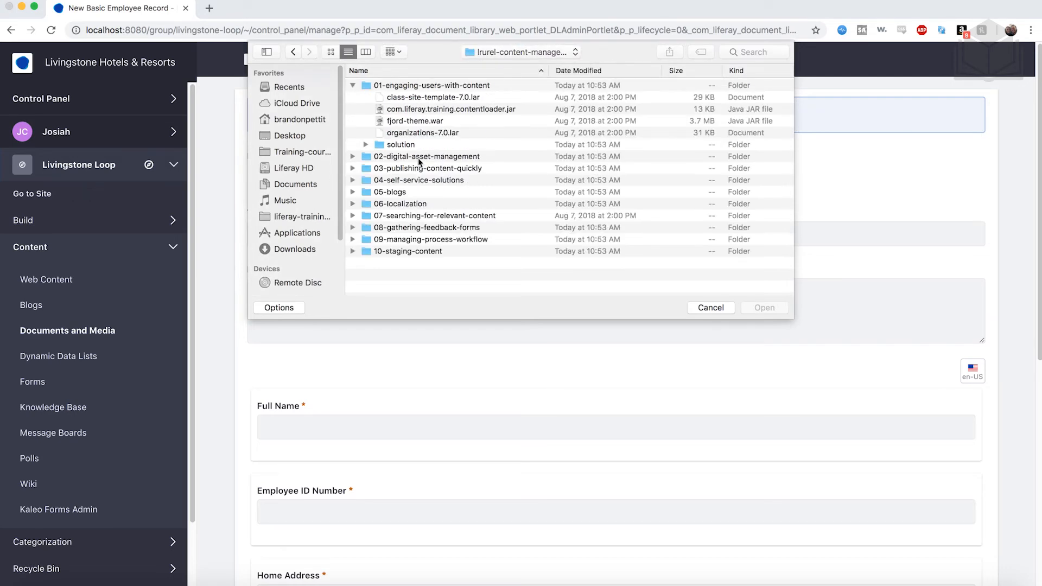
left_click(352, 85)
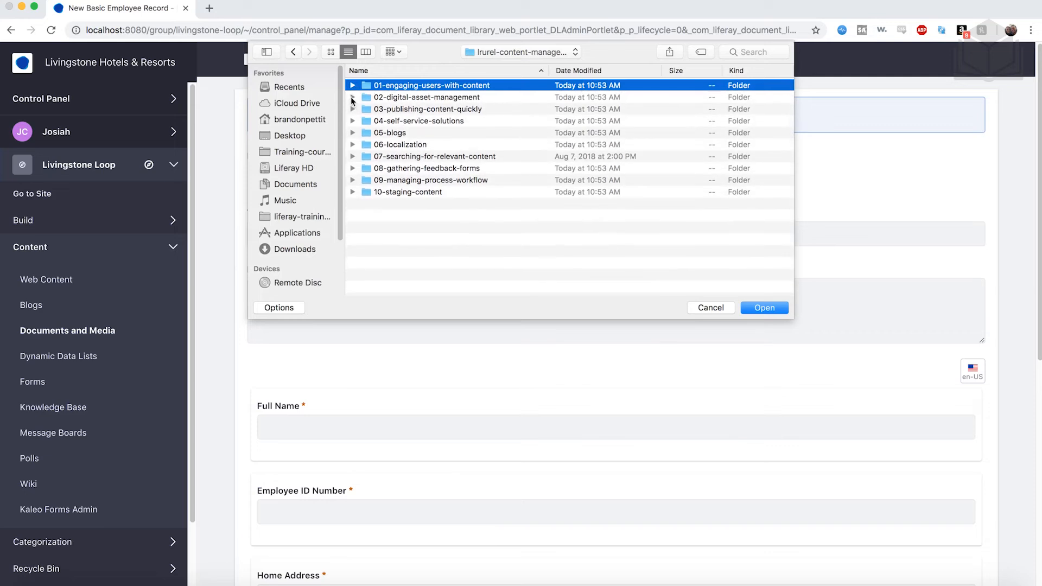
left_click(352, 97)
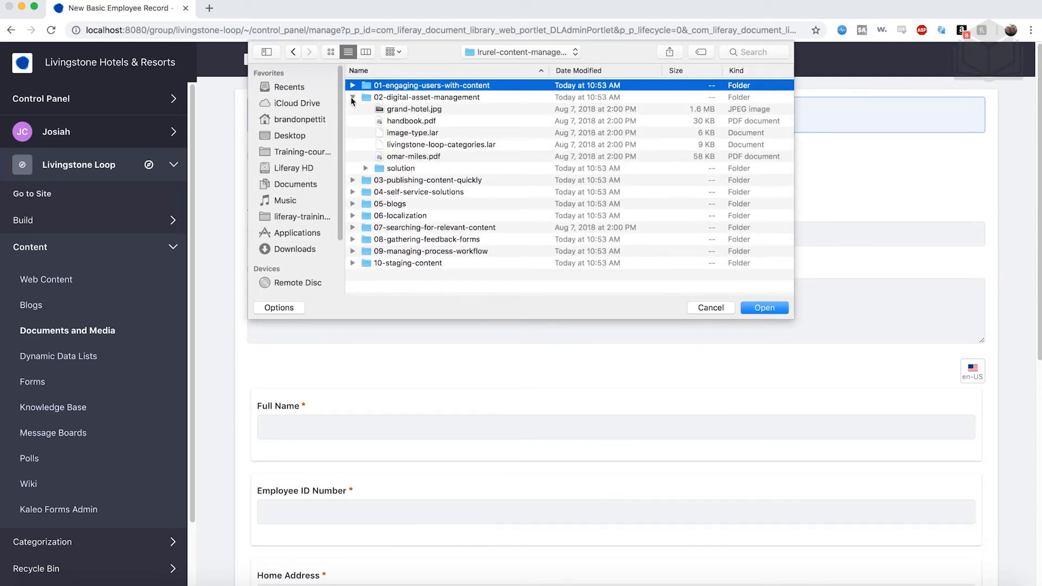
left_click(438, 99)
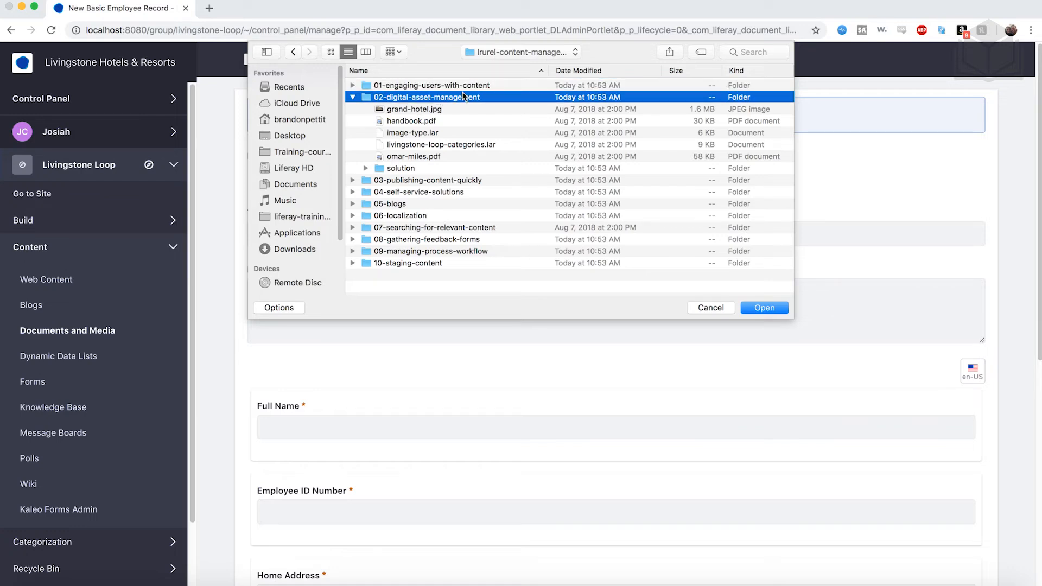
left_click(431, 157)
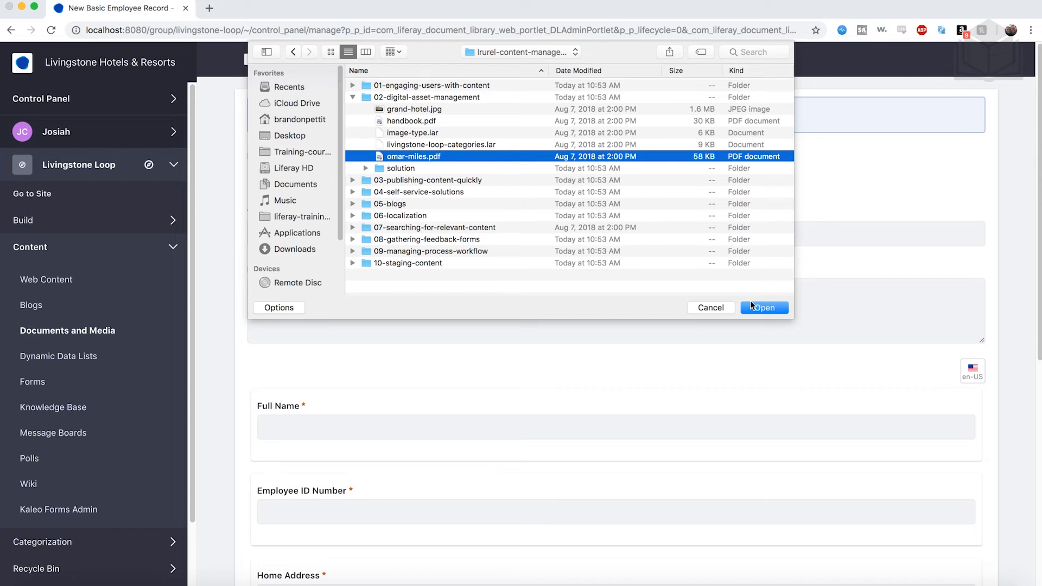
left_click(766, 309)
Fill in the record's required Full Name, Employee ID Number and Home Address with the employee's details
scroll(391, 351, "down", 3)
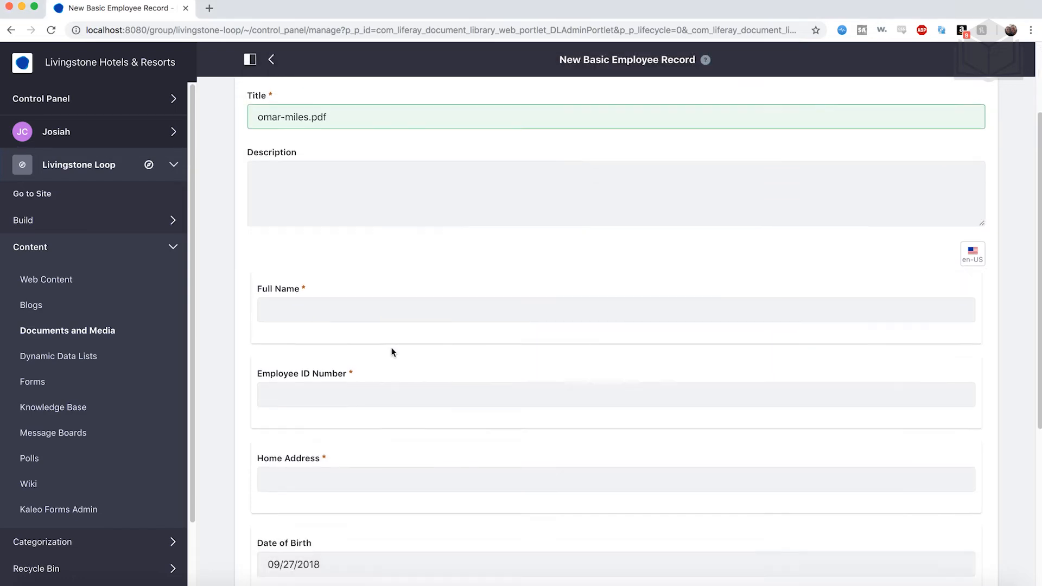
scroll(391, 352, "down", 3)
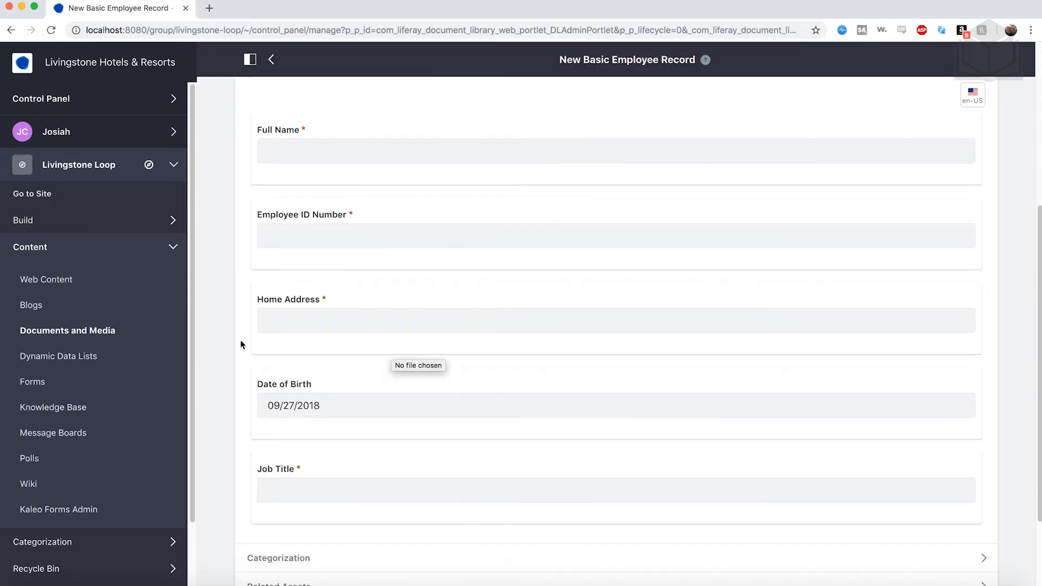
left_click(299, 153)
type("Omar Miles")
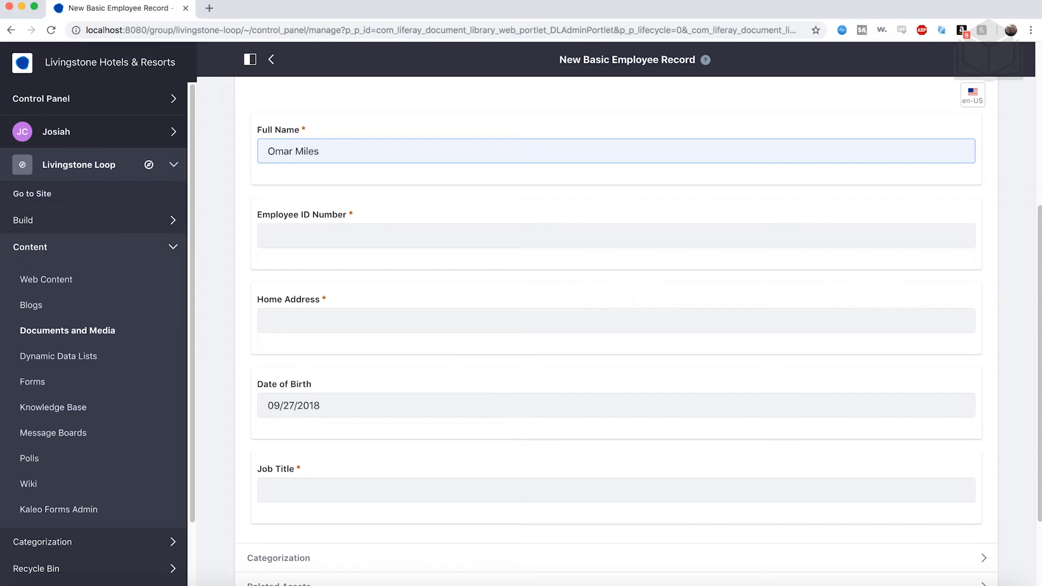
left_click(281, 236)
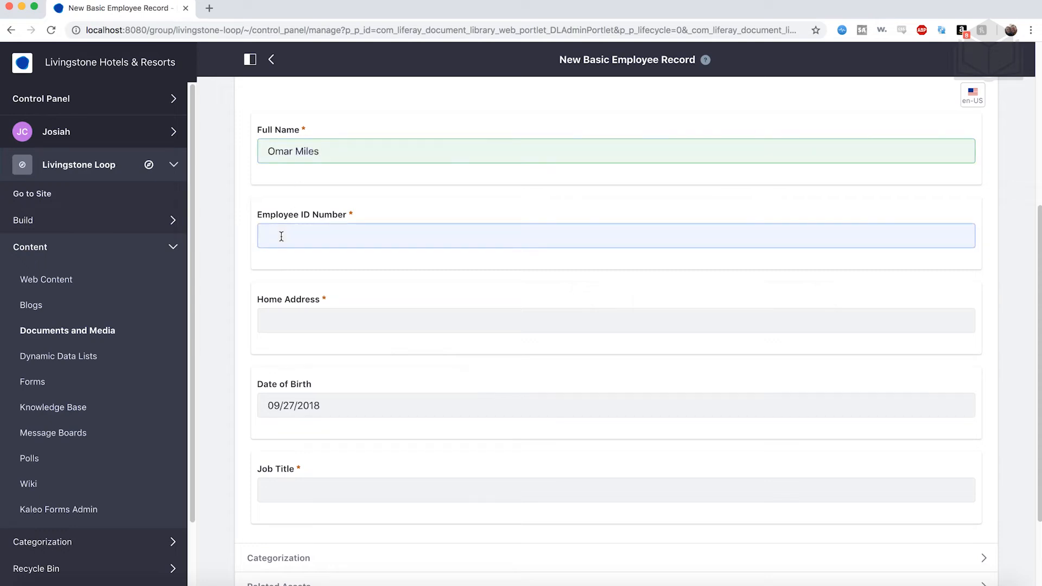
type("174903")
left_click(298, 321)
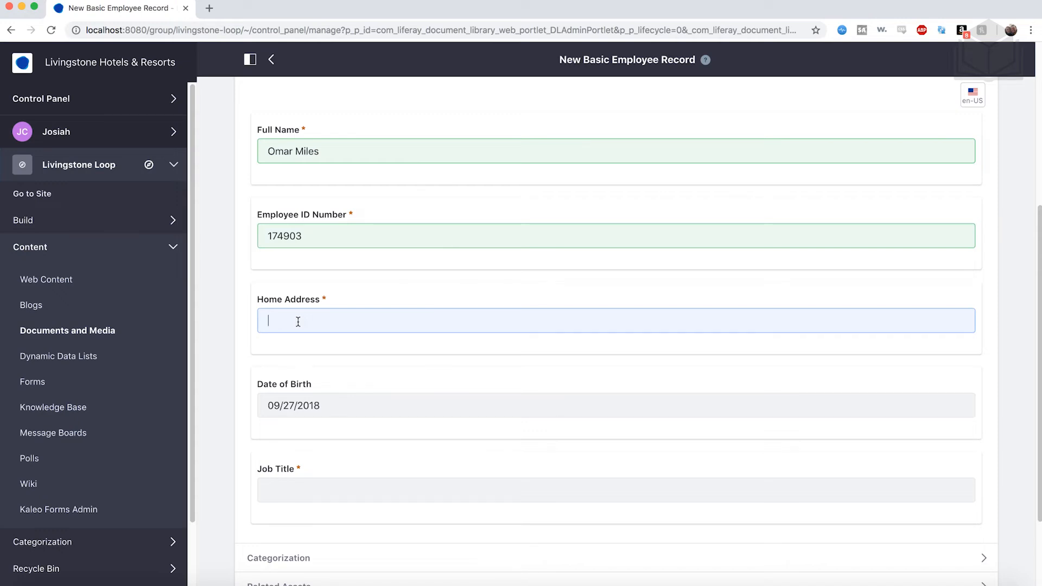
type("123 Main Street, Anytown, USA")
Replace the default Date of Birth in the employee record with the employee's date of birth
left_click(331, 410)
key("shift+Left")
key("shift+Left")
key("shift+Left")
key("shift+Left")
key("shift+Left")
key("shift+Left")
key("shift+Left")
key("shift+Left")
key("shift+Left")
key("shift+Left")
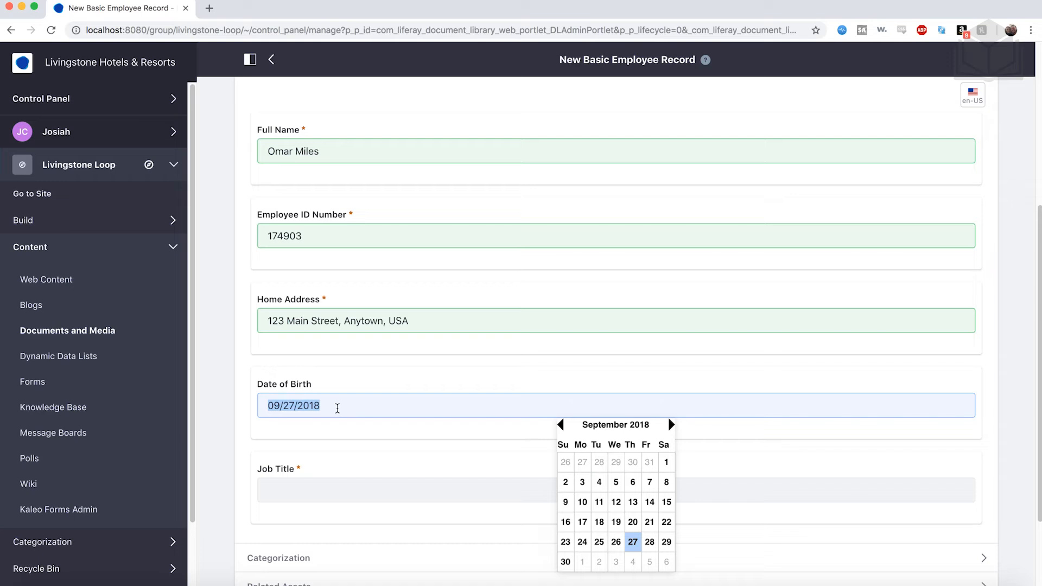
type("4")
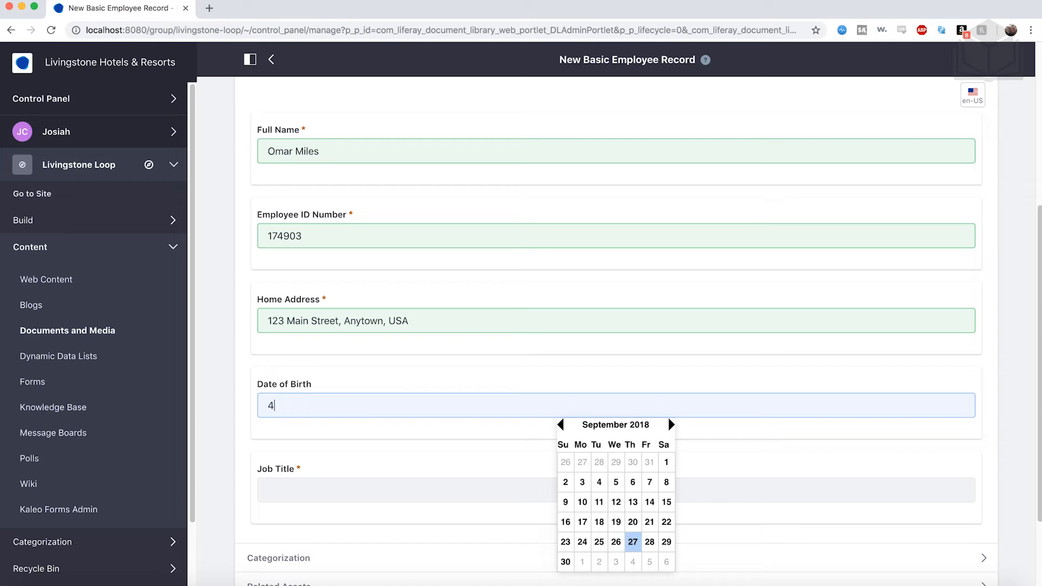
type("/18/1983")
left_click(363, 437)
Enter "Editor, Livingstone Life" as the record's Job Title and publish the employee record
scroll(364, 438, "down", 1)
scroll(362, 438, "down", 3)
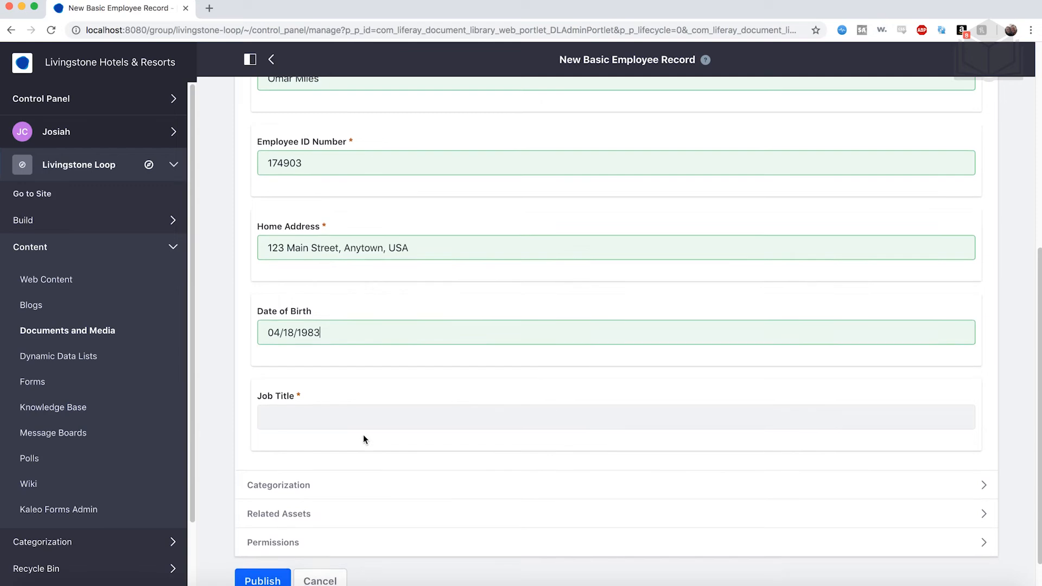
left_click(328, 419)
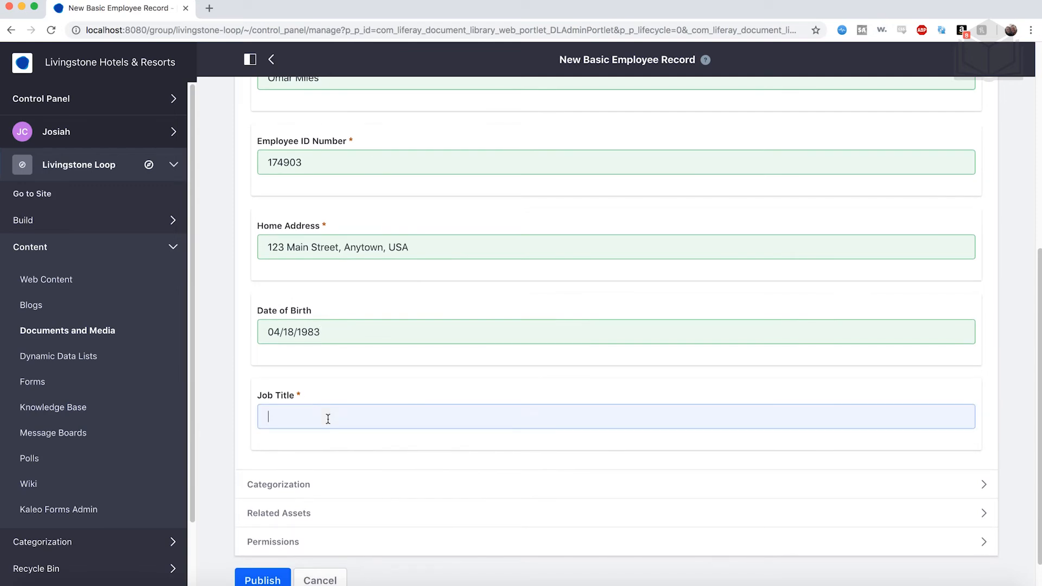
type("Editor, Livingstone Life")
scroll(385, 425, "down", 1)
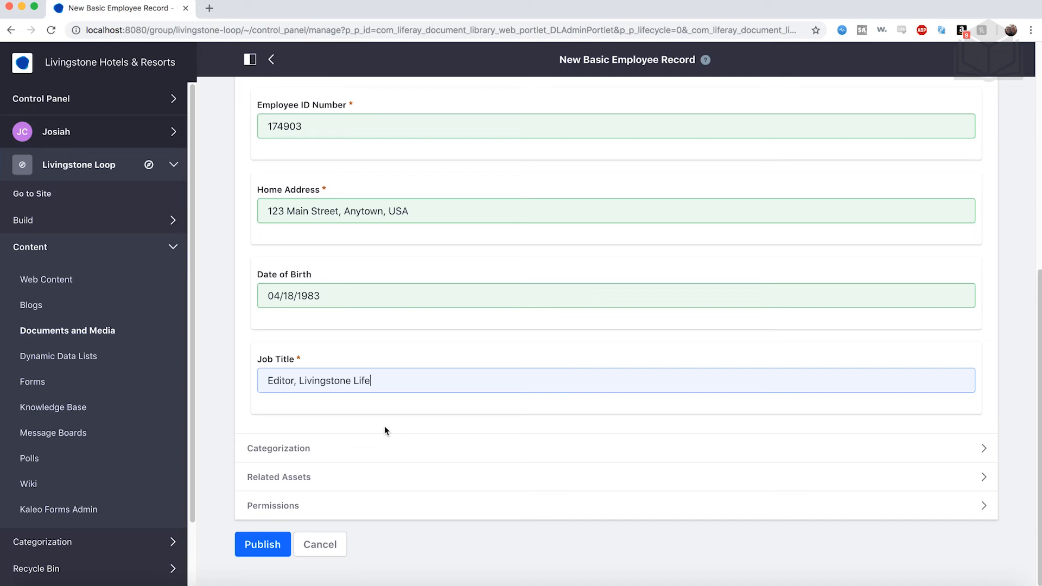
scroll(385, 426, "up", 3)
scroll(384, 425, "down", 2)
scroll(385, 430, "down", 2)
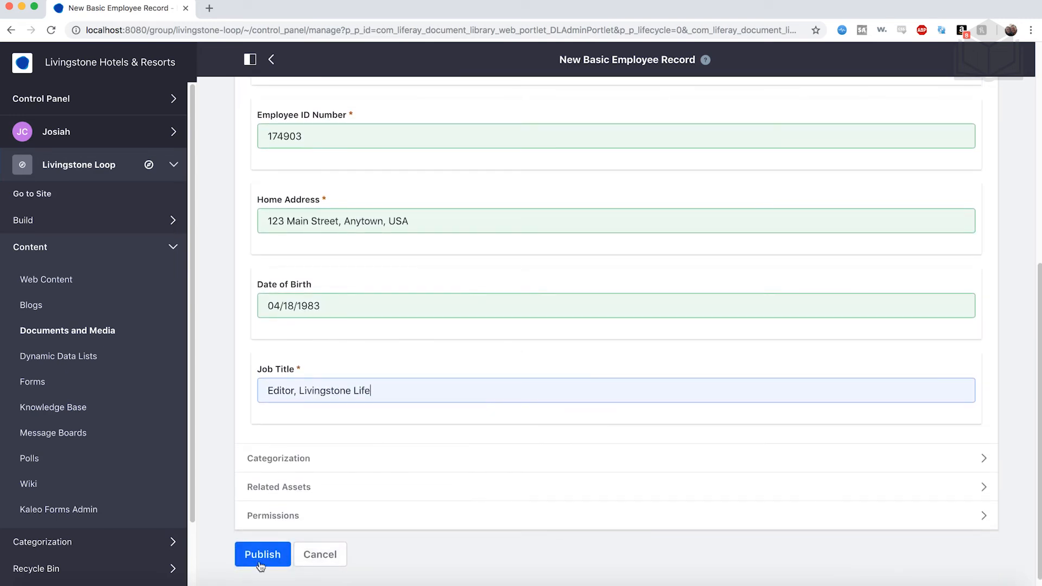
left_click(262, 554)
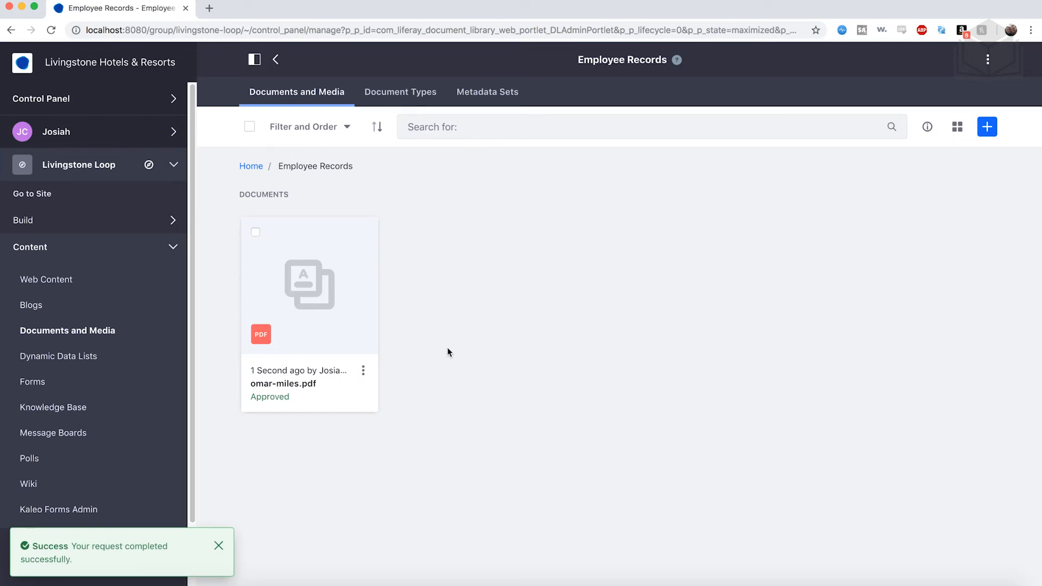
Open the published employee PDF, examine its Basic Employee Record metadata in the info details, and return to the Documents and Media home folder
left_click(294, 385)
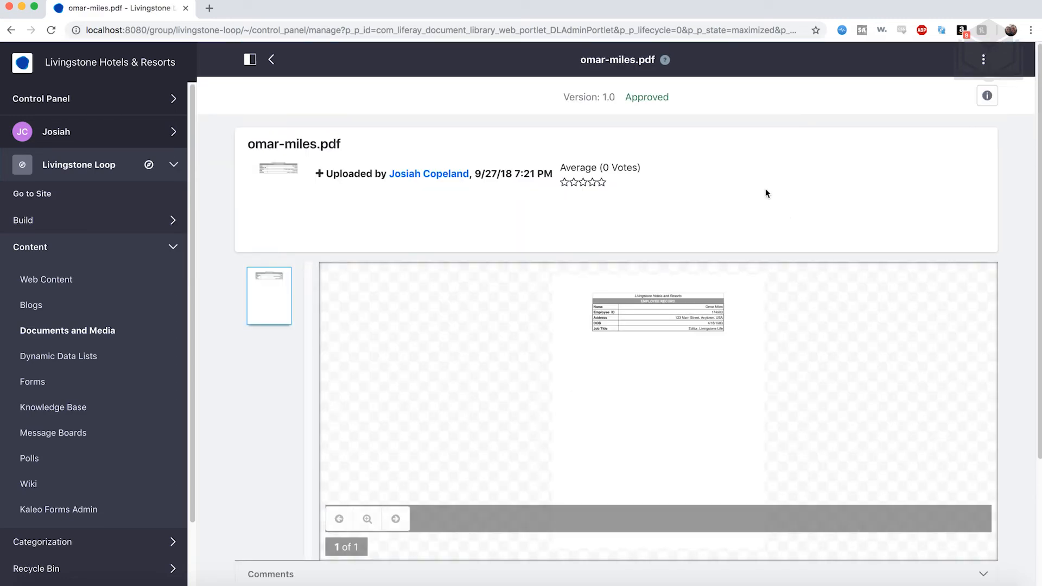
left_click(986, 97)
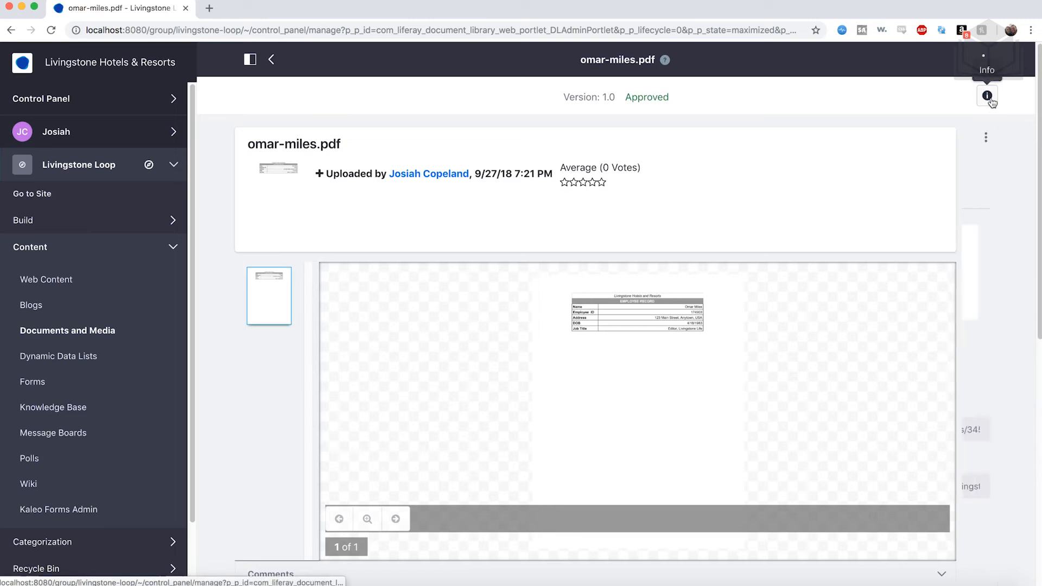
scroll(896, 209, "down", 5)
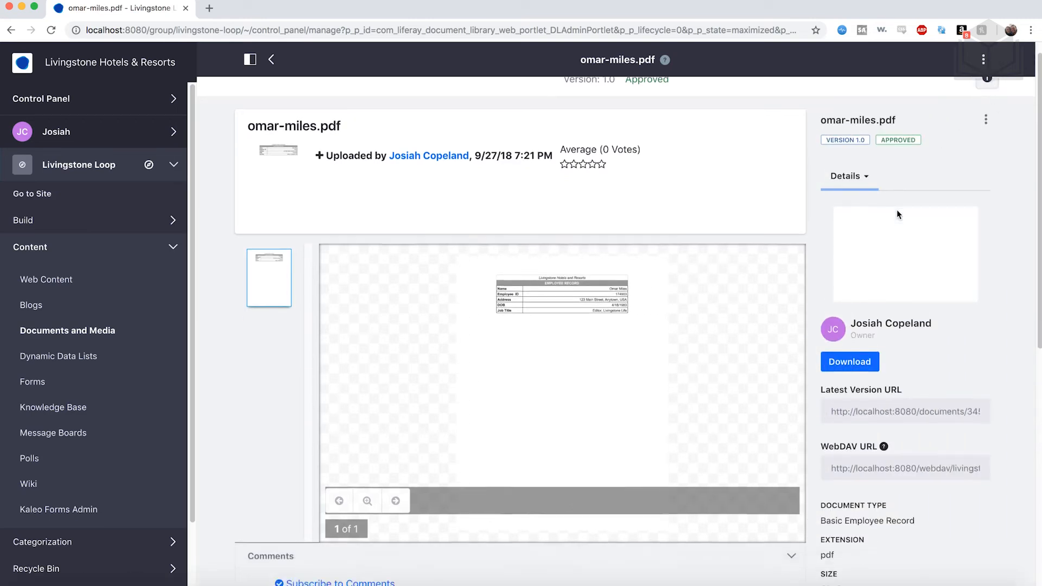
scroll(896, 214, "down", 6)
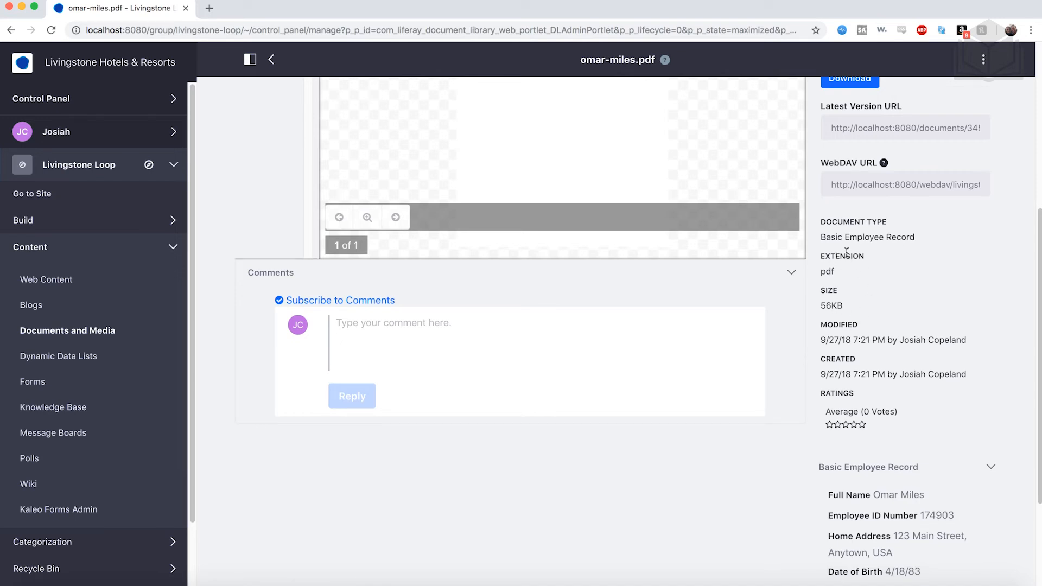
scroll(900, 323, "down", 5)
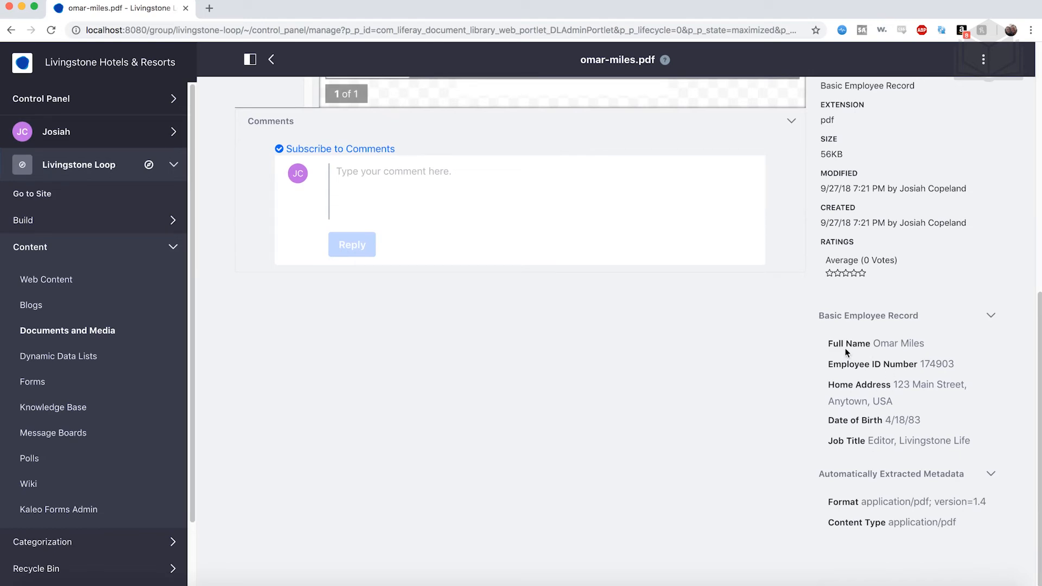
scroll(677, 402, "up", 10)
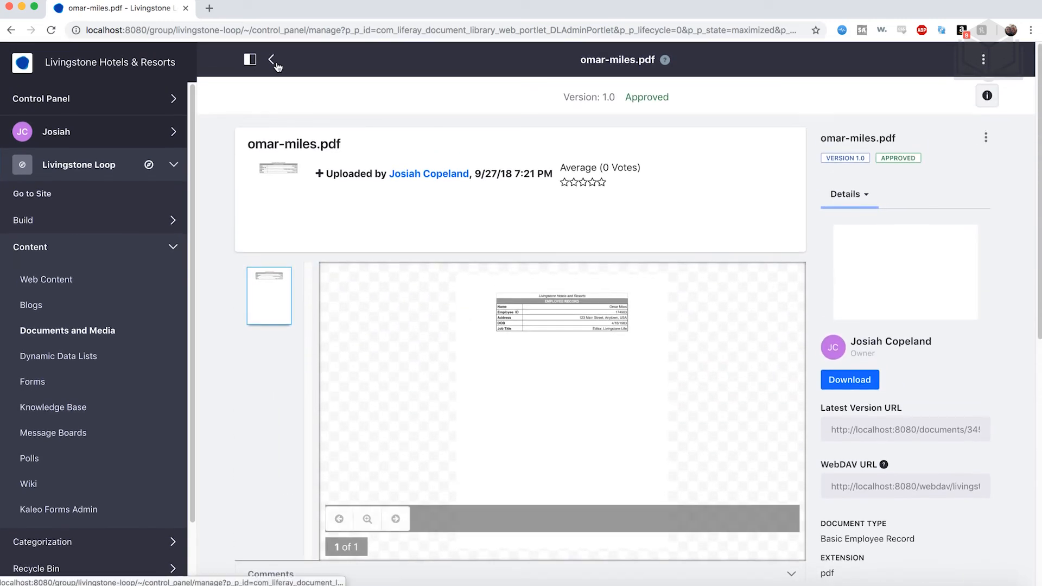
left_click(275, 64)
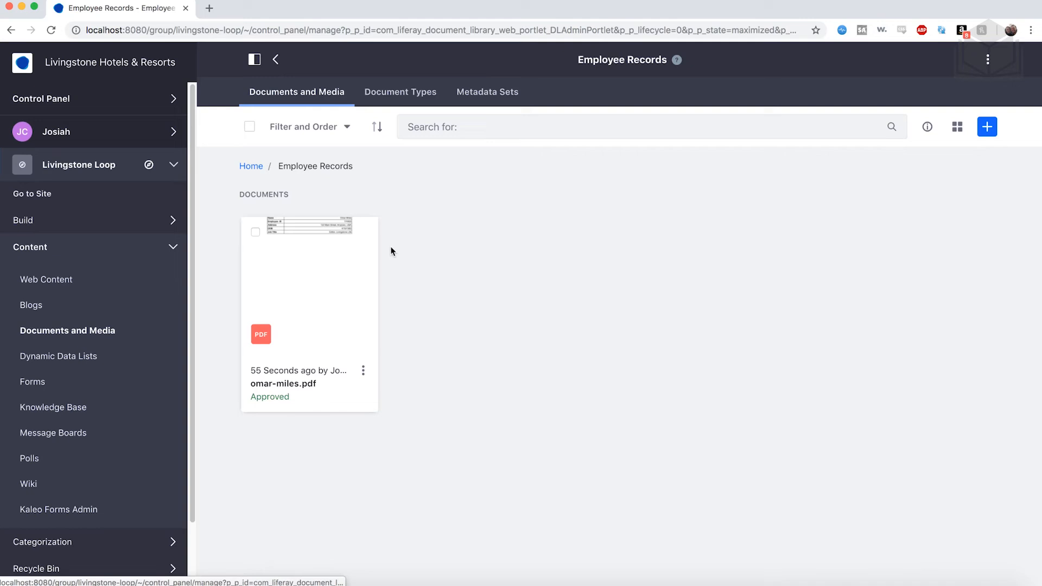
left_click(277, 63)
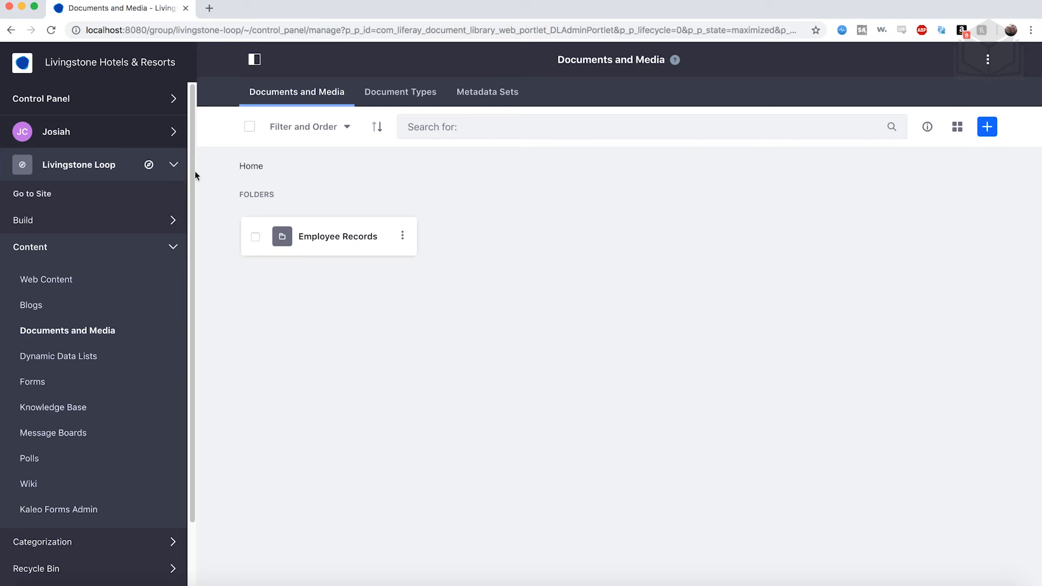
Switch to the Global site and open its Documents and Media
left_click(151, 167)
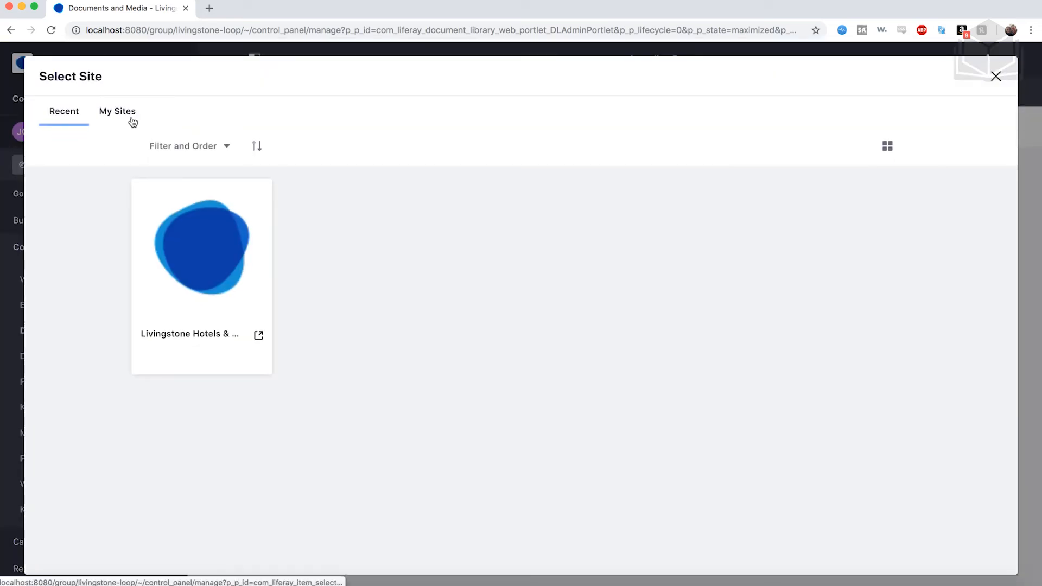
left_click(132, 121)
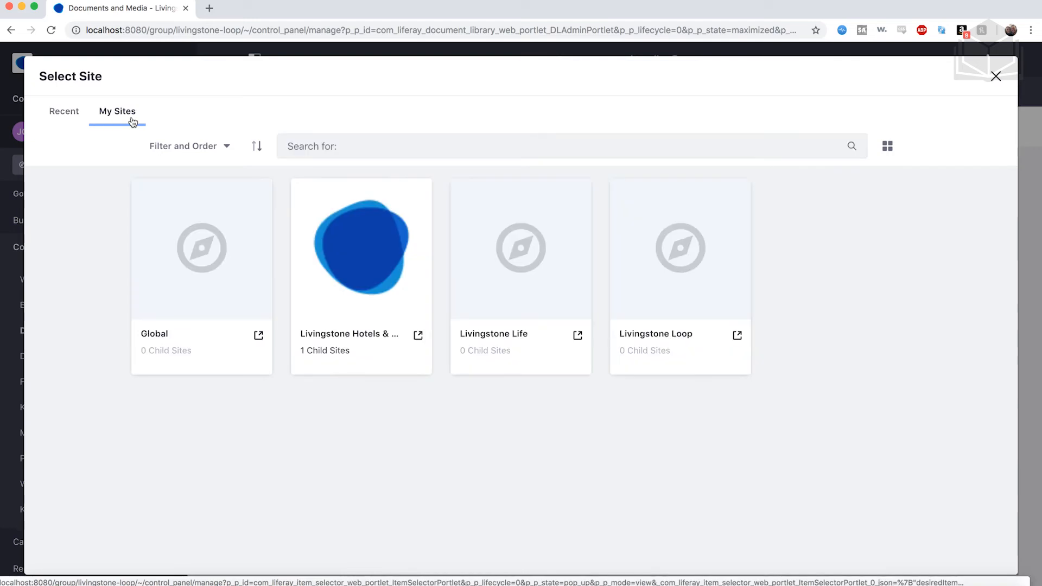
left_click(155, 334)
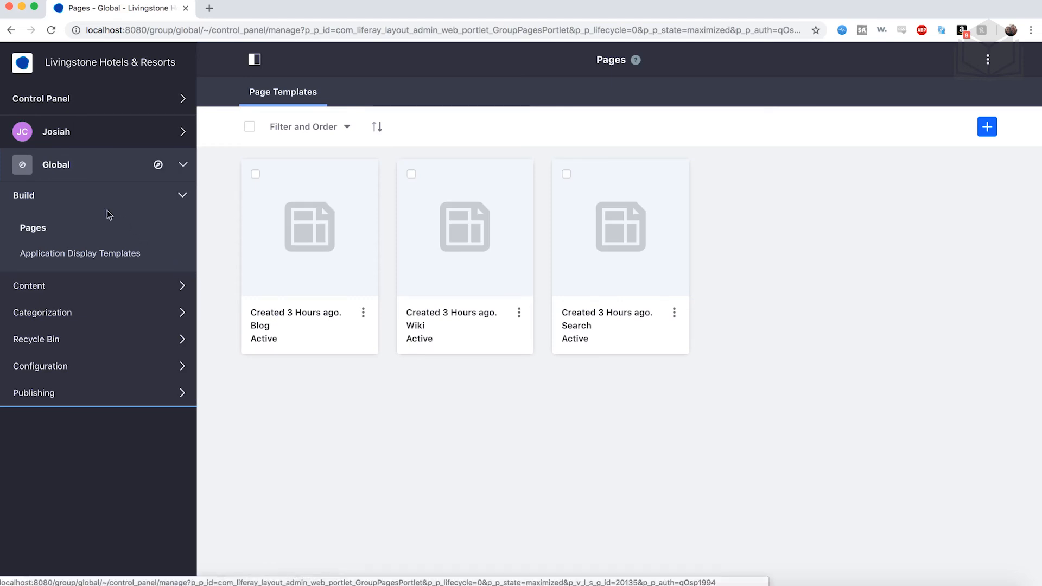
left_click(70, 200)
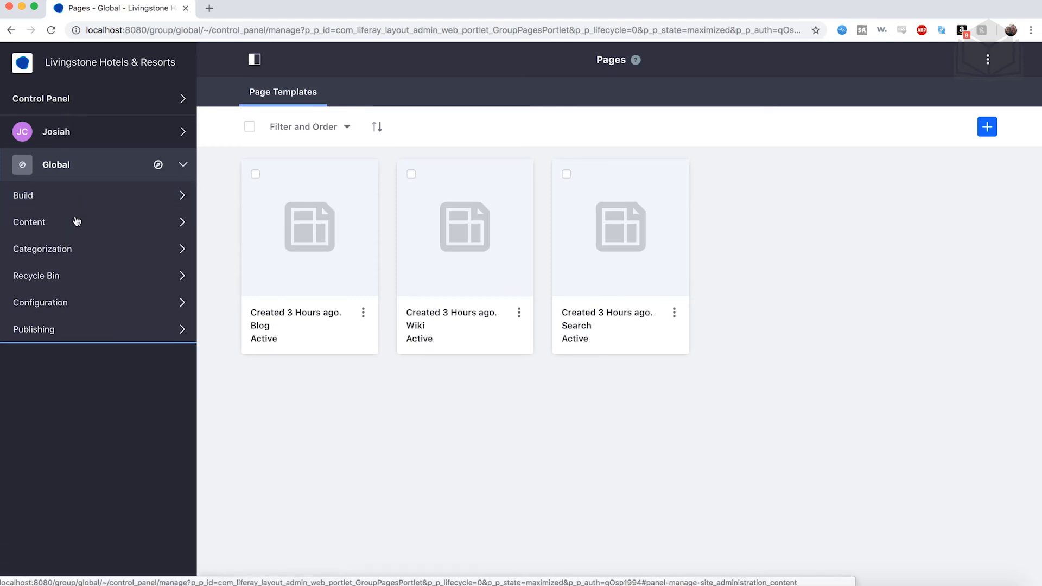
left_click(84, 228)
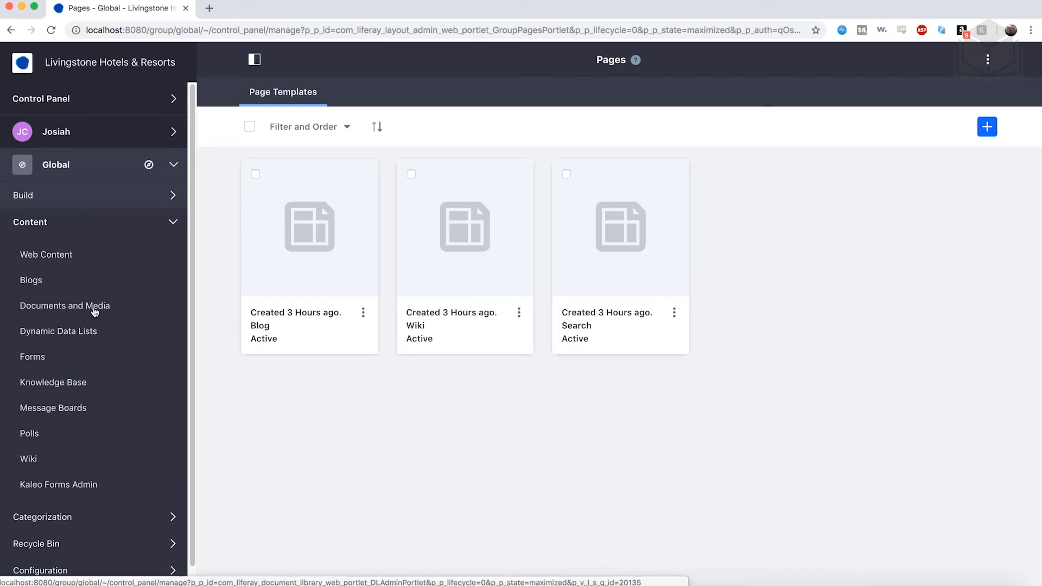
left_click(94, 309)
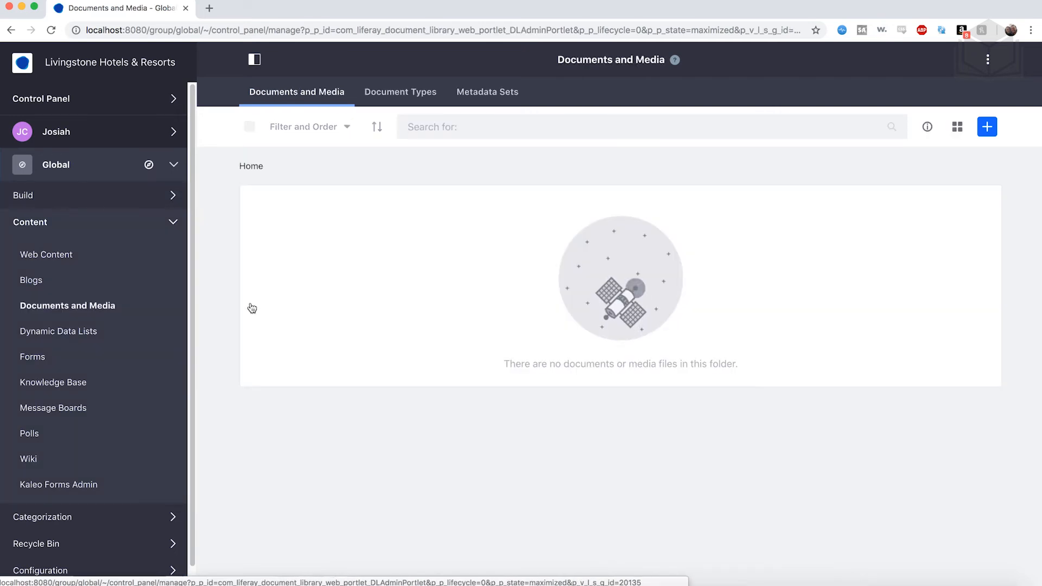
Import image-type.lar from the 02-digital-asset-management exercise folder into the Global site's Documents and Media
left_click(988, 61)
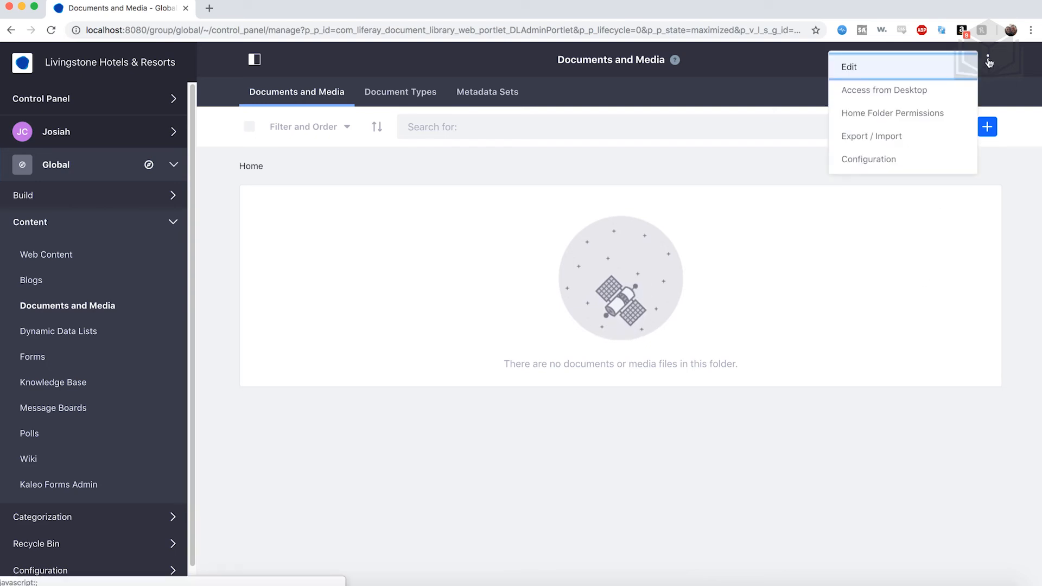
left_click(907, 144)
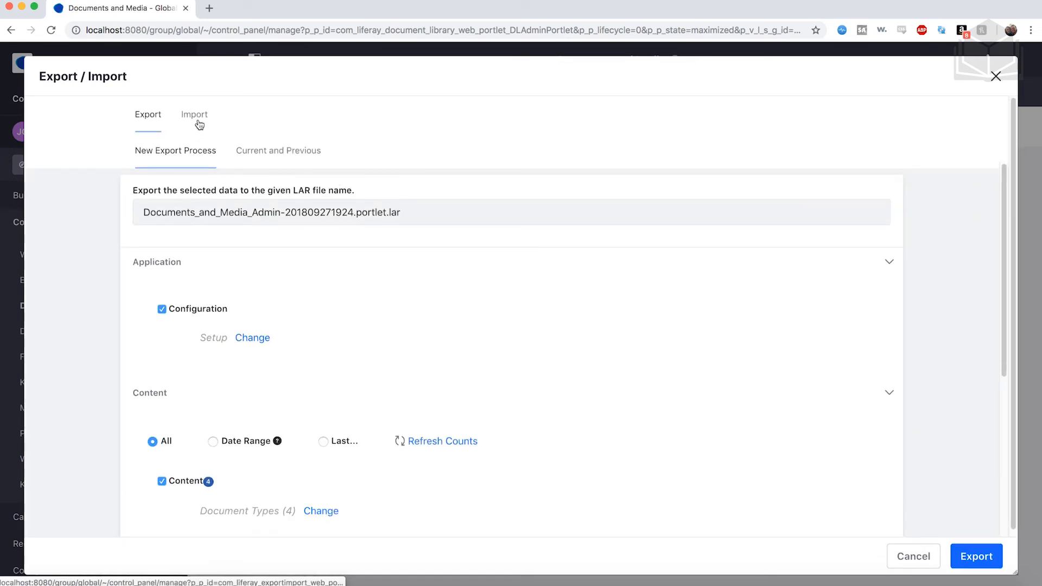
left_click(199, 116)
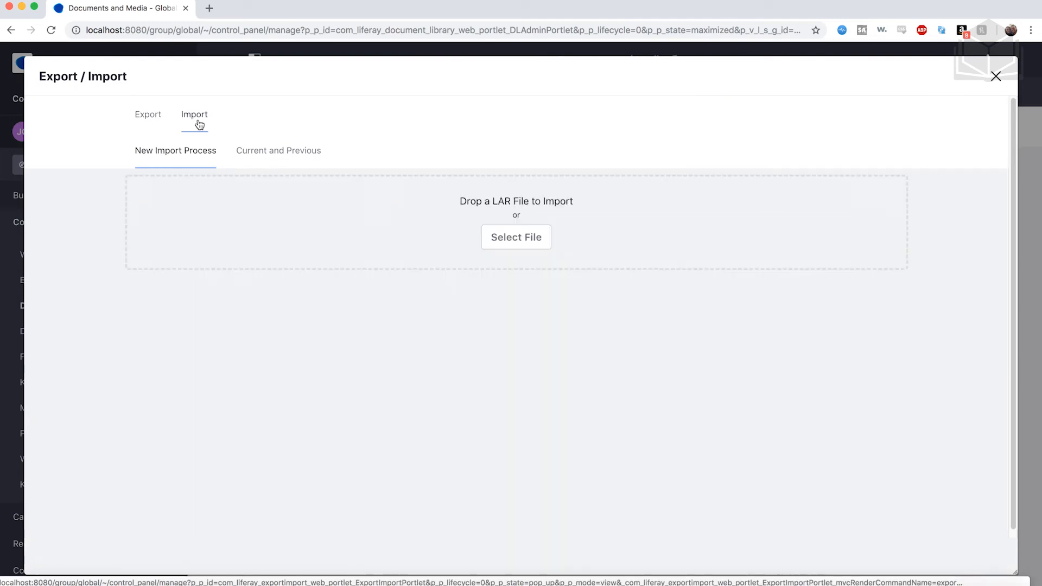
left_click(548, 249)
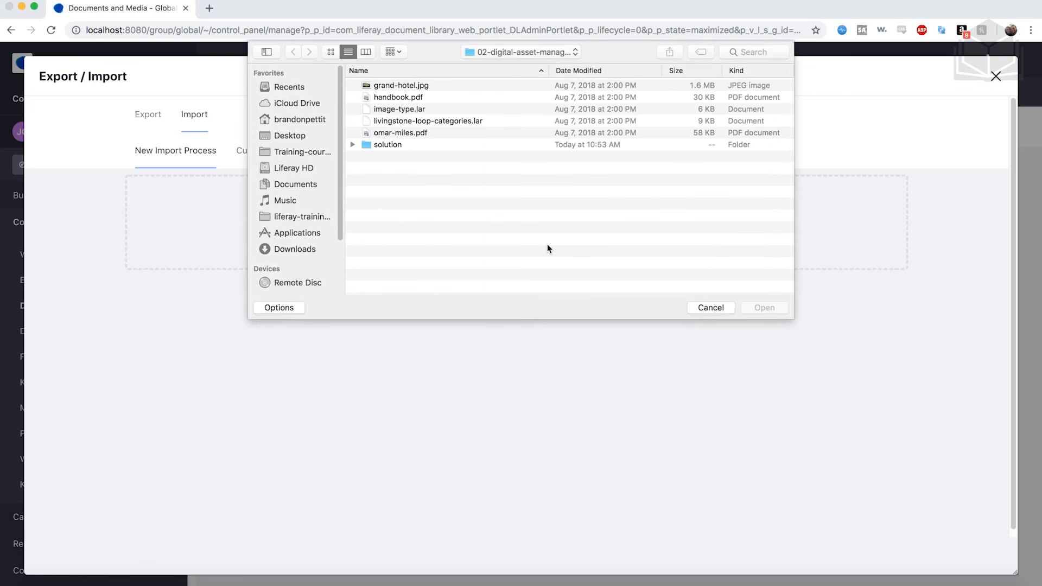
left_click(412, 111)
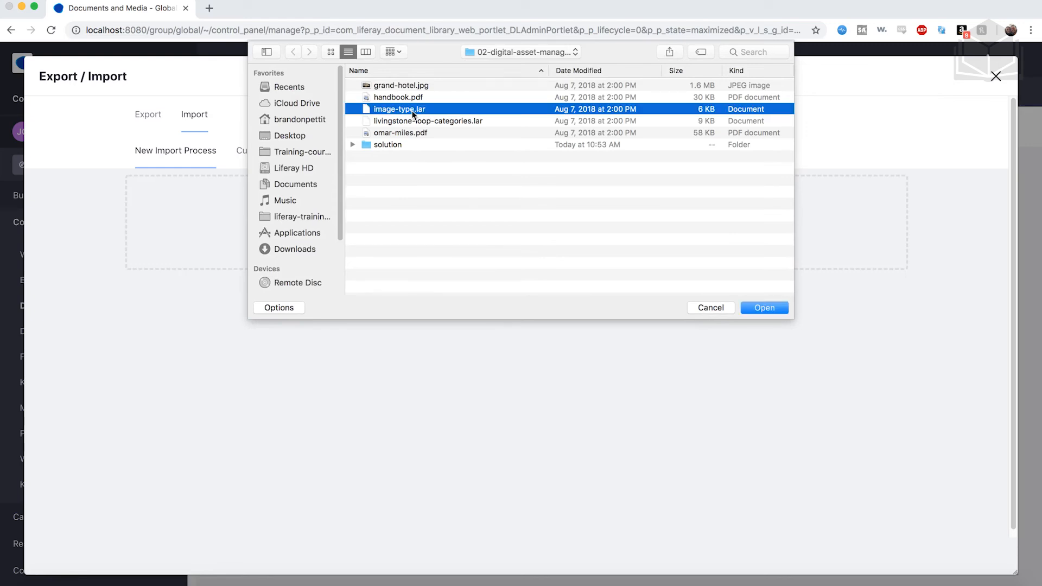
left_click(765, 307)
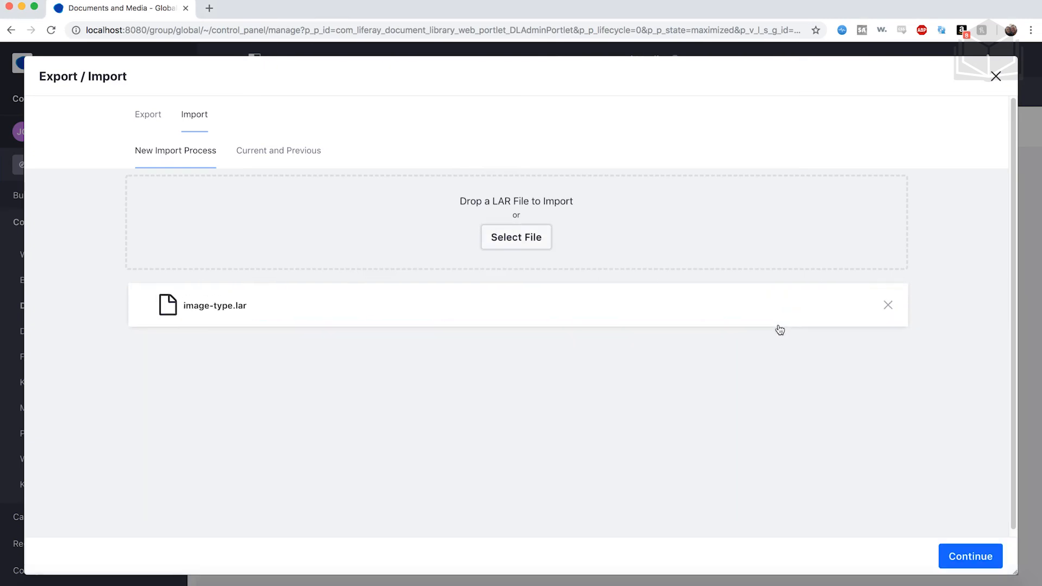
left_click(955, 556)
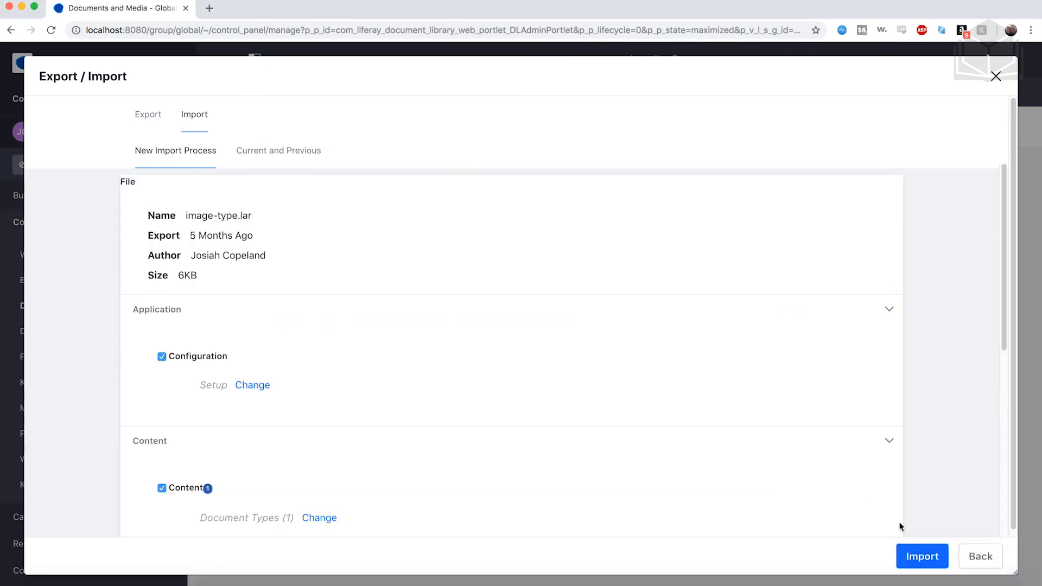
left_click(922, 559)
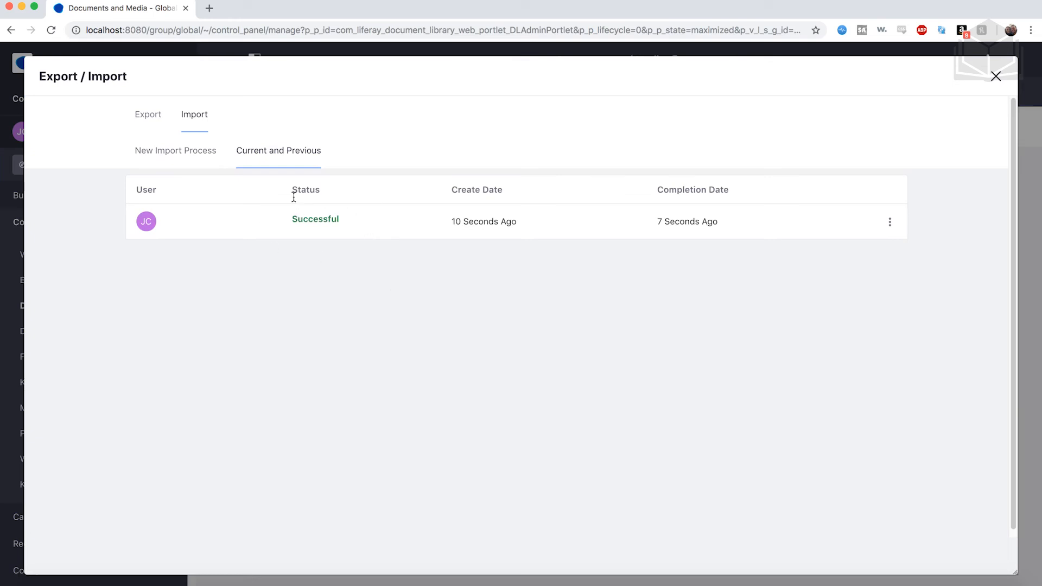
Close the import dialog and check the Global site's available document types for Image Type
left_click(998, 76)
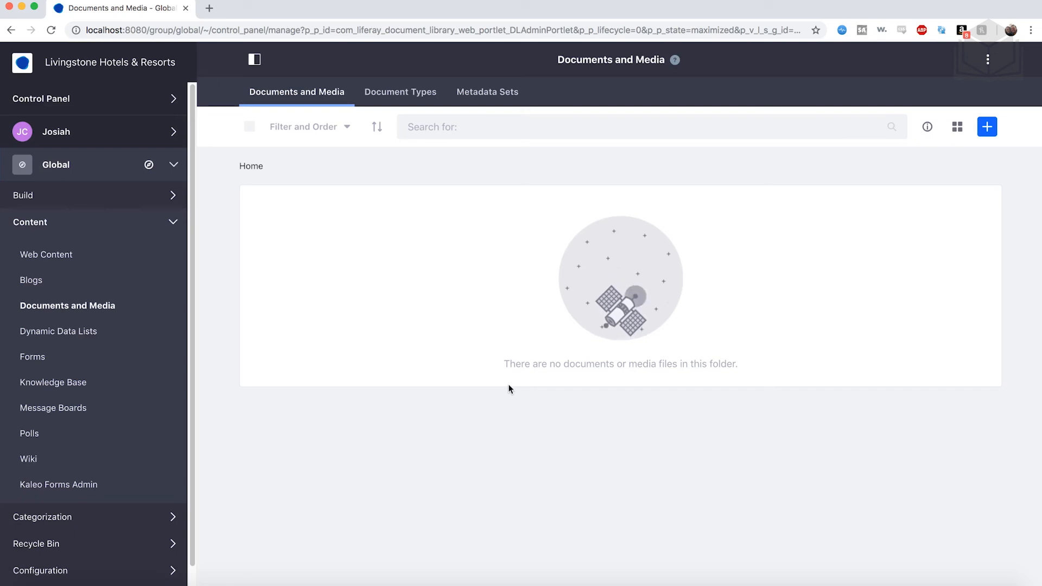
left_click(986, 128)
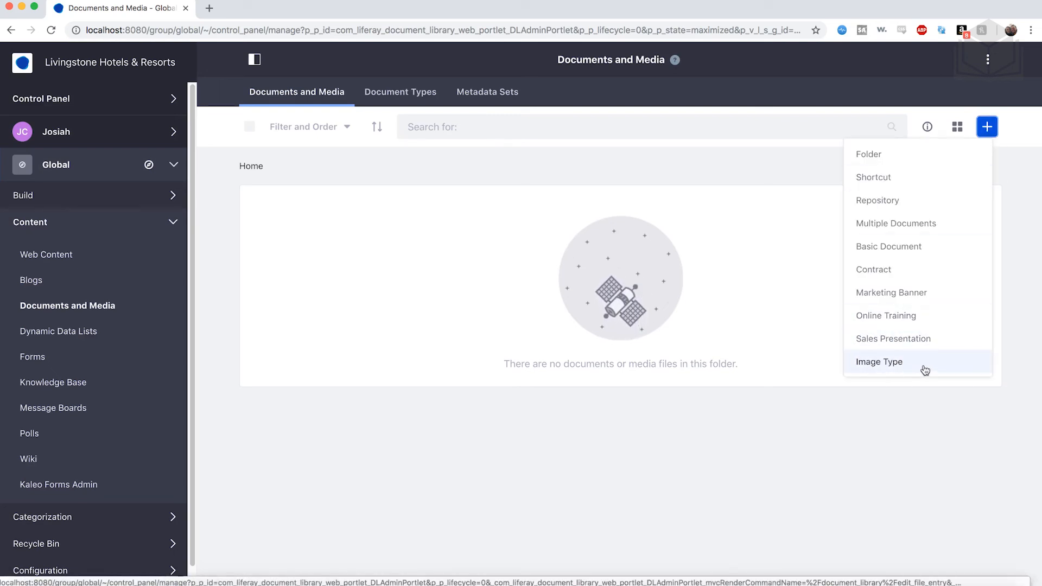
left_click(472, 259)
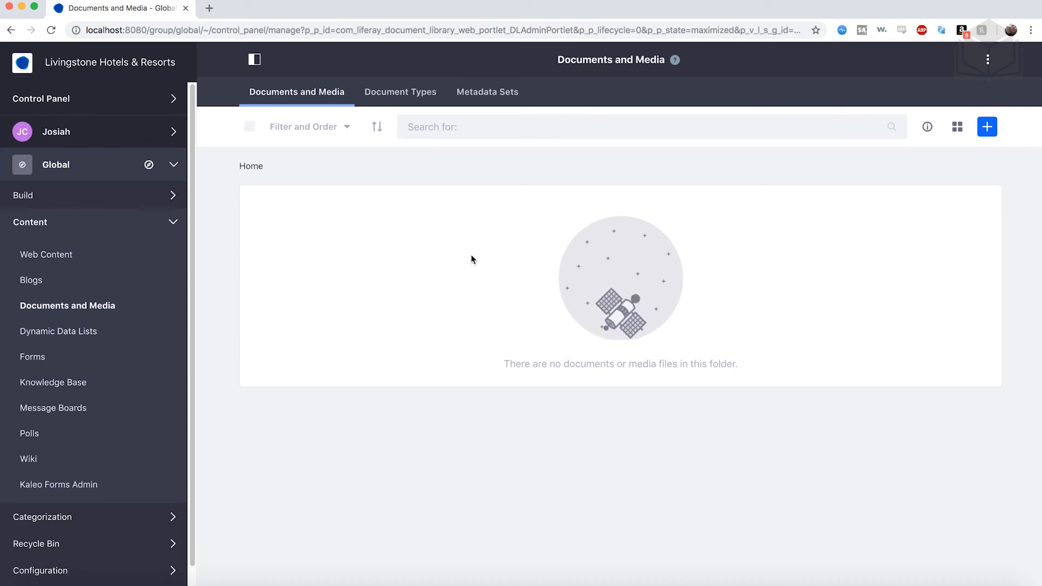
Switch from the Global site to the Livingstone Hotels & Resorts site
left_click(150, 166)
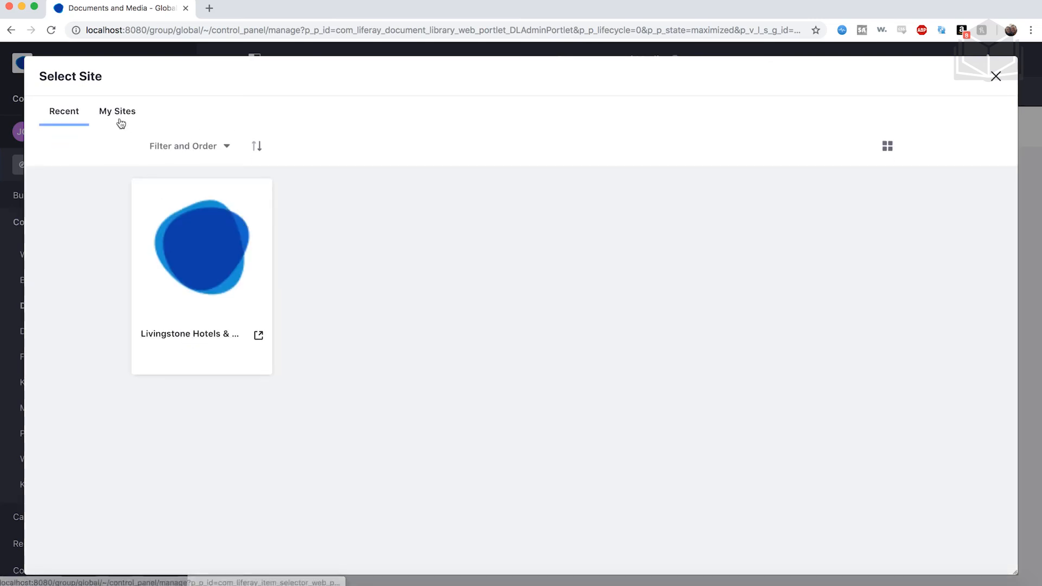
left_click(112, 110)
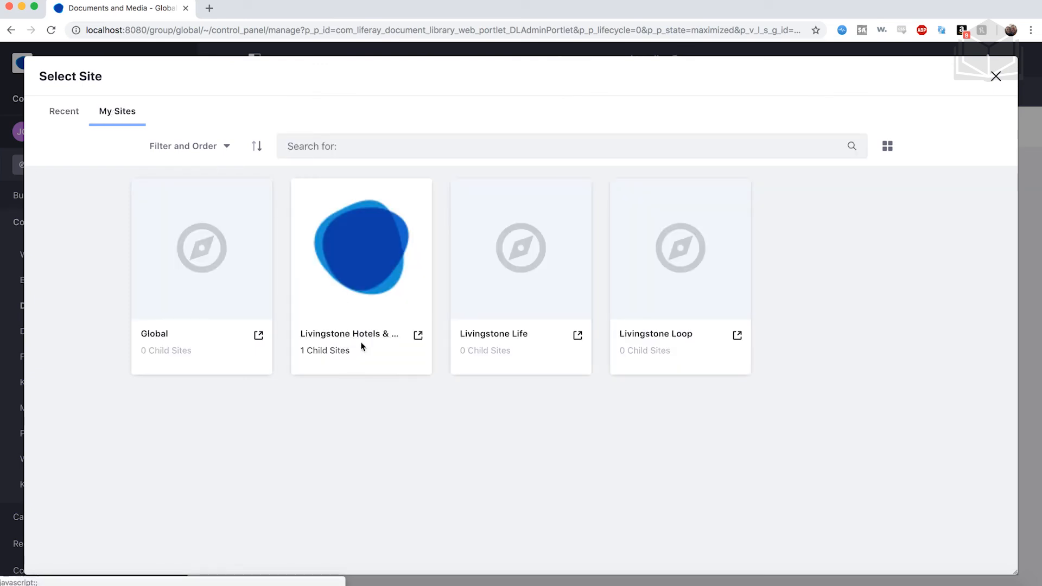
left_click(341, 332)
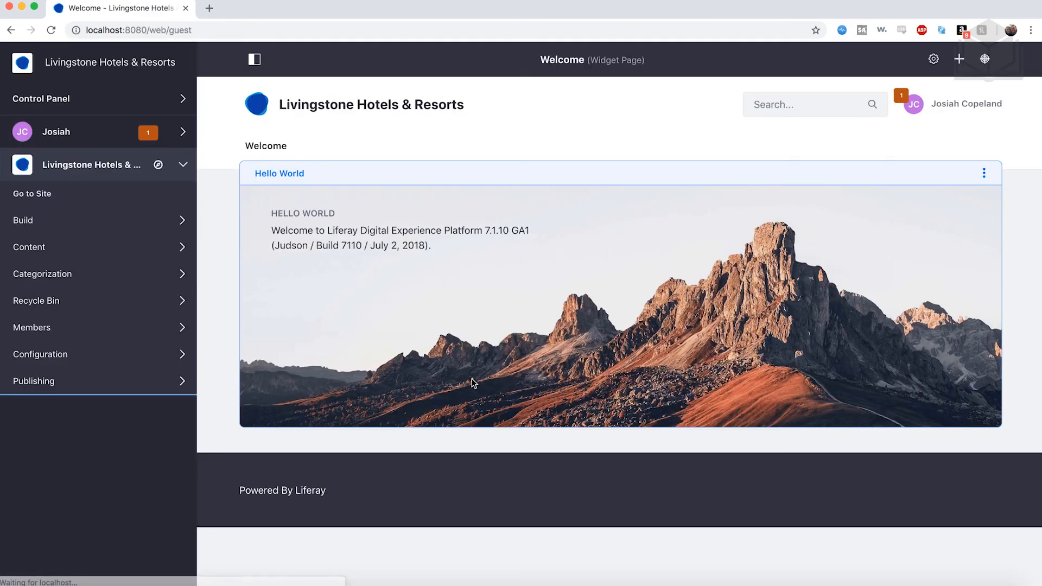
Open the Livingstone Hotels & Resorts site's Documents and Media and start a new Image Type document
left_click(98, 248)
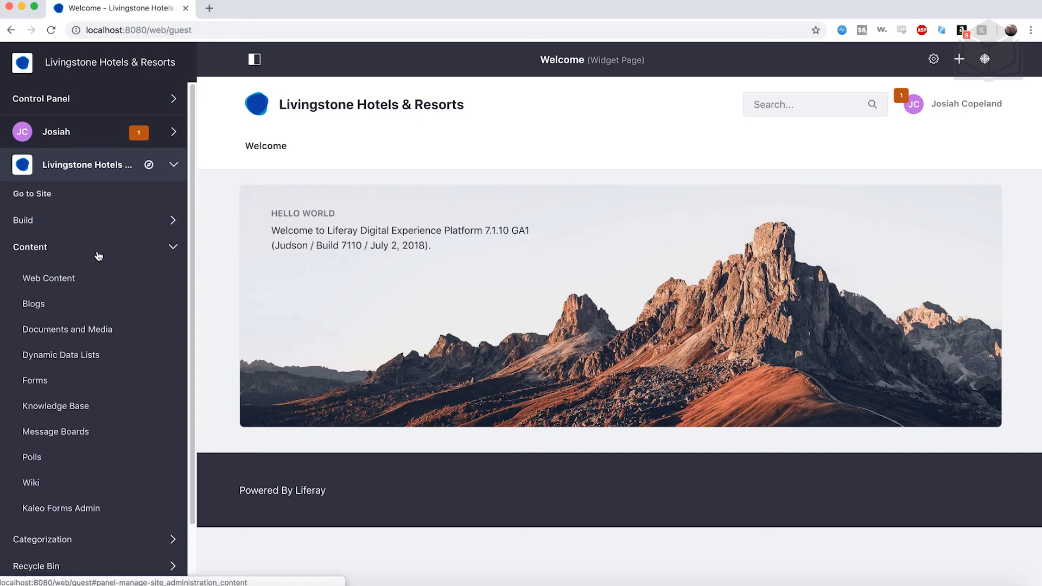
left_click(83, 331)
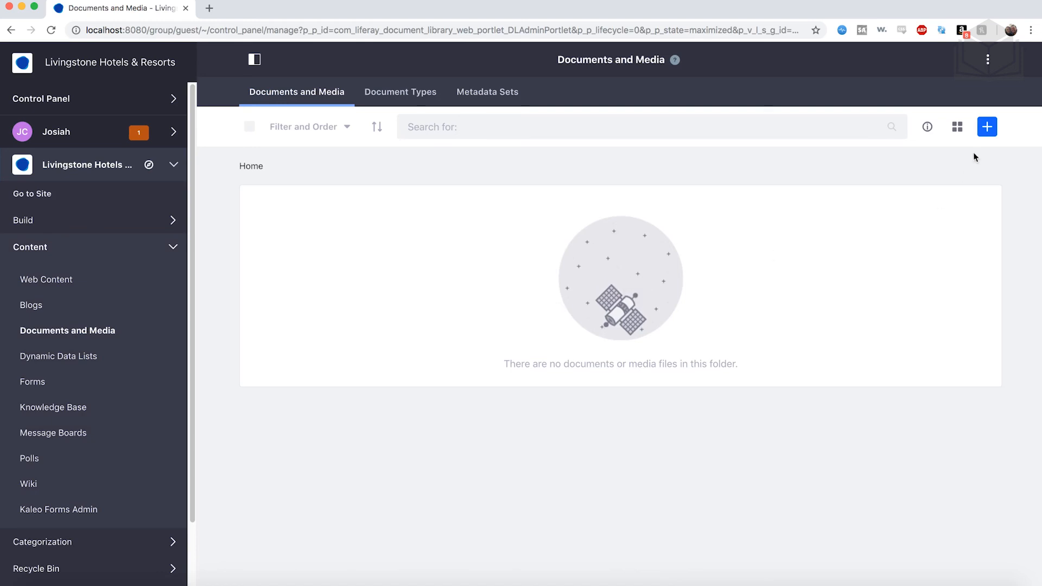
left_click(988, 129)
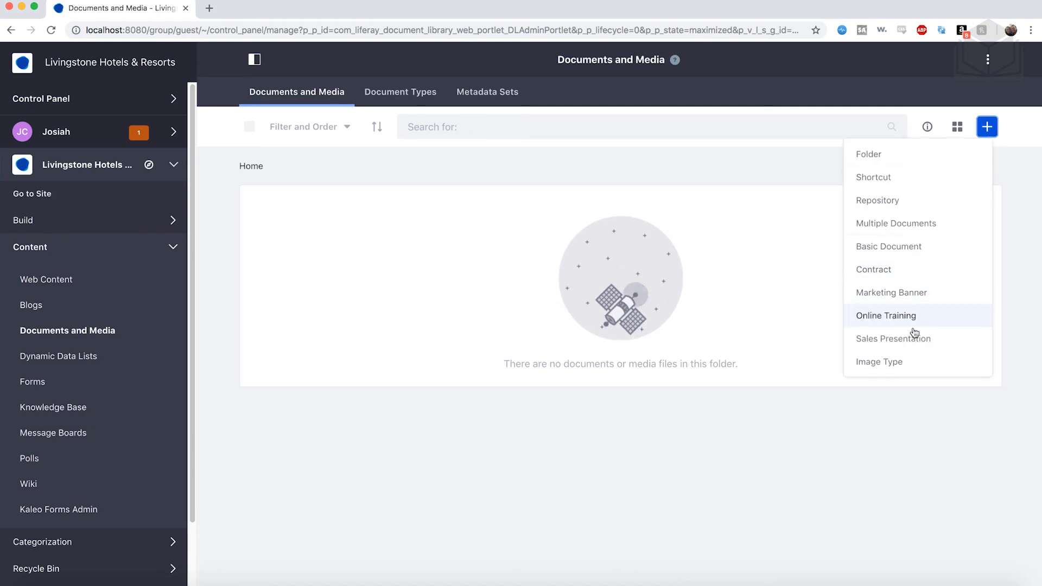
left_click(900, 366)
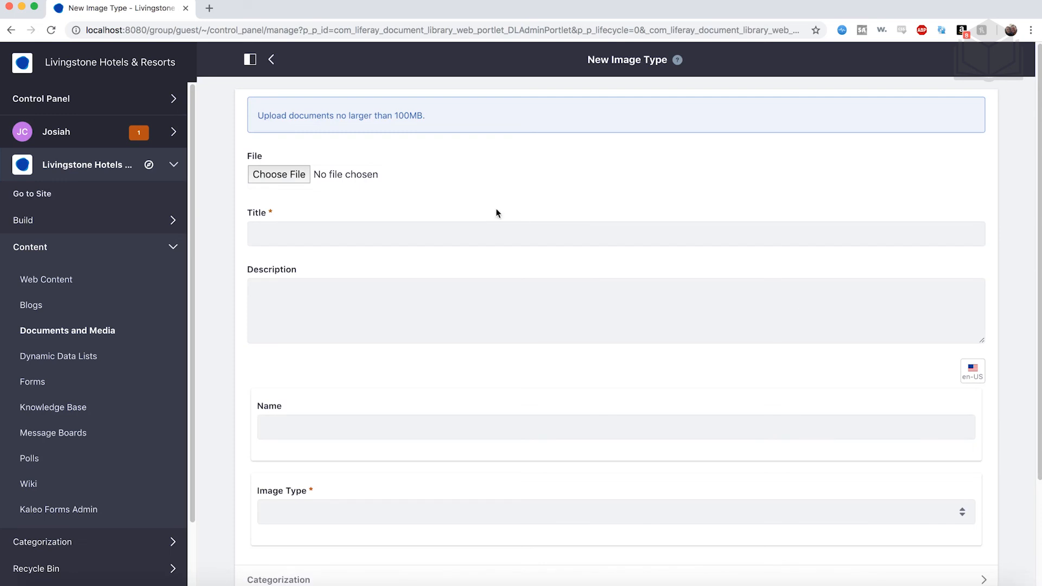
Choose grand-hotel.jpg from the 02-digital-asset-management exercise folder as the new document's file
left_click(291, 176)
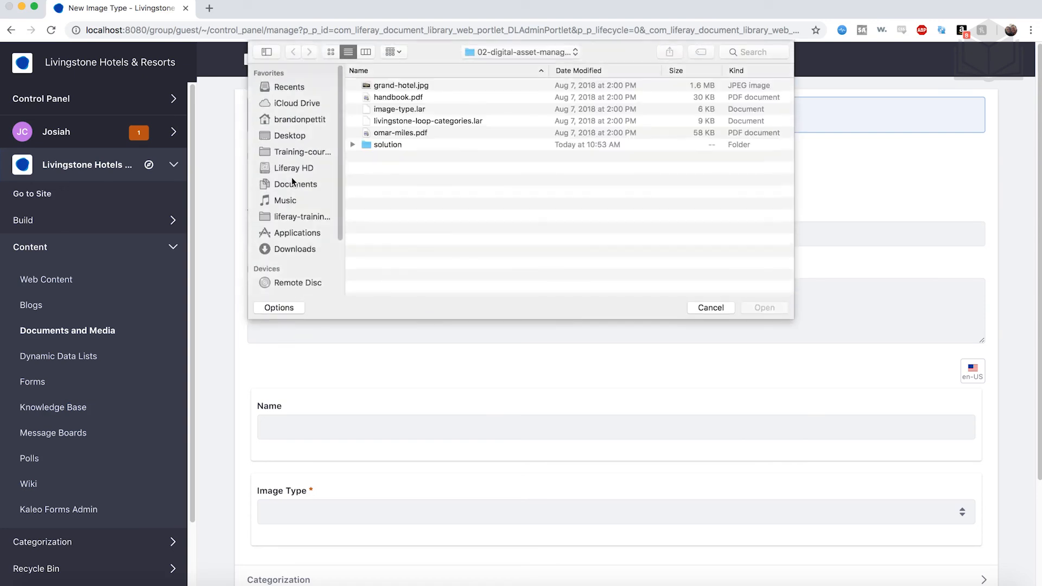
left_click(408, 87)
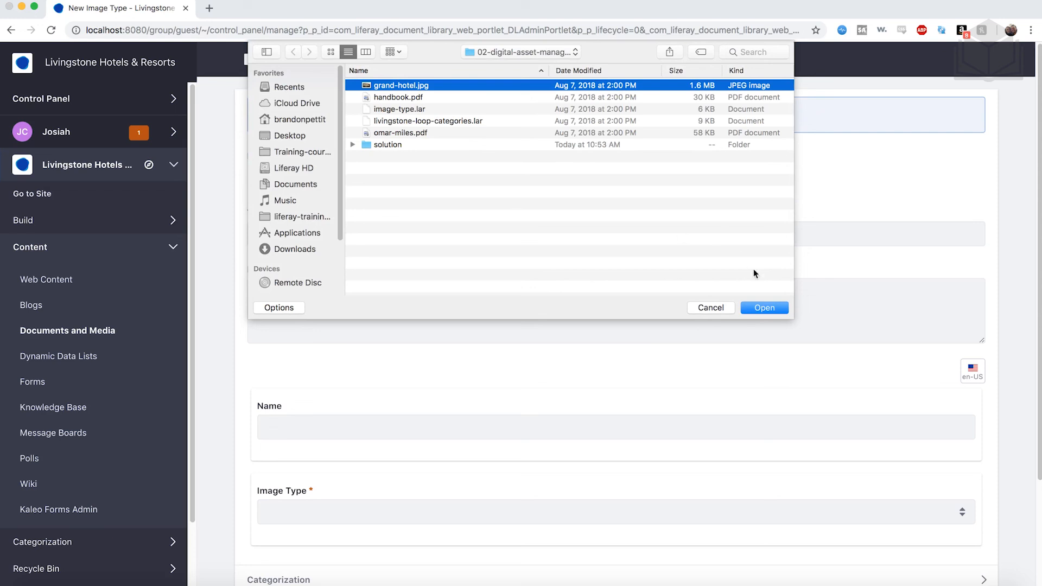
left_click(765, 307)
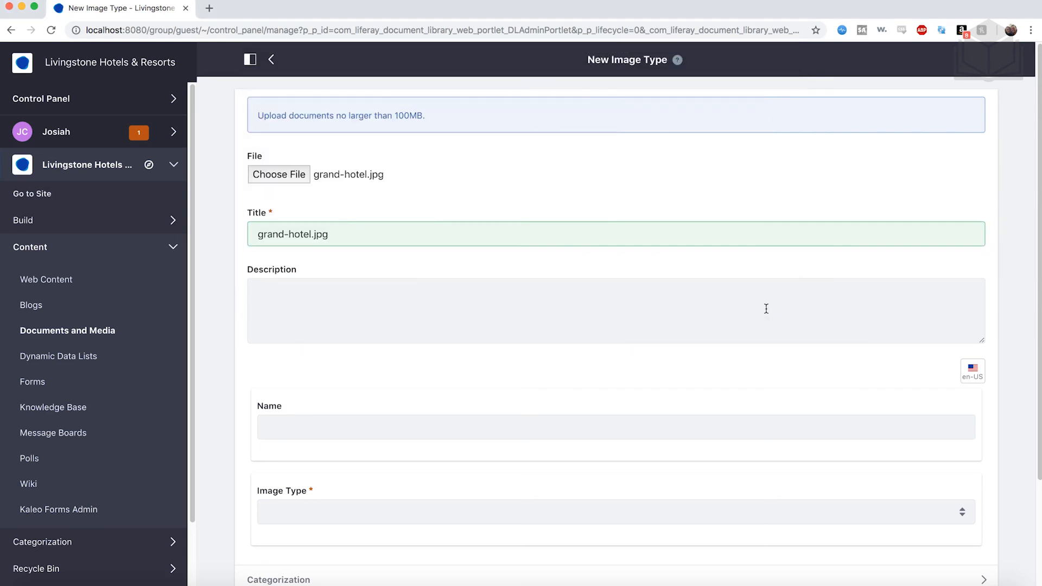
Enter Grand Livingstone Hotel as the name, set the image type to Front Page and publish the document
scroll(432, 326, "down", 2)
scroll(431, 326, "down", 1)
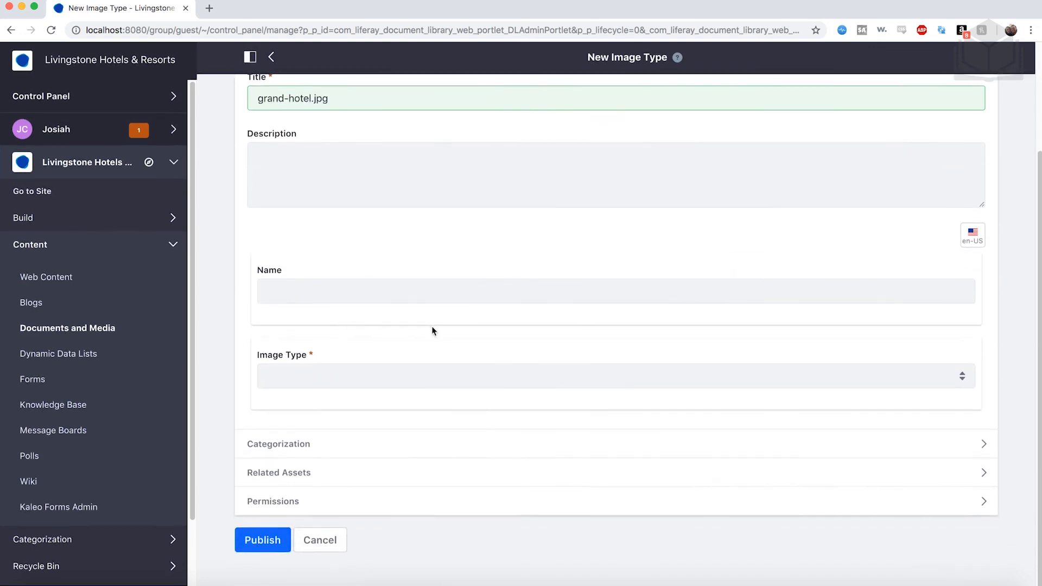
left_click(307, 294)
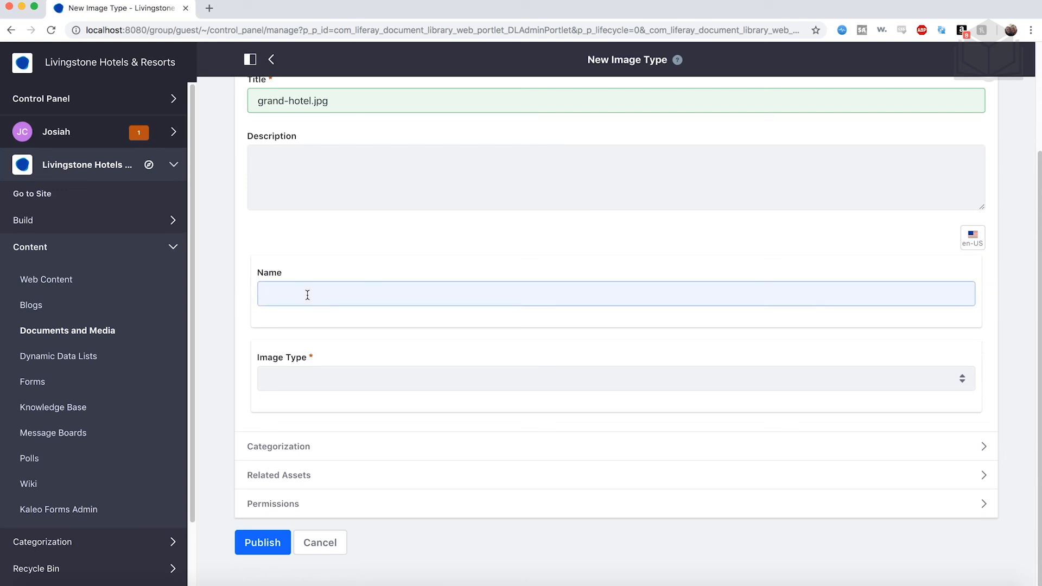
type("Grand Livingstone Hotel")
left_click(334, 379)
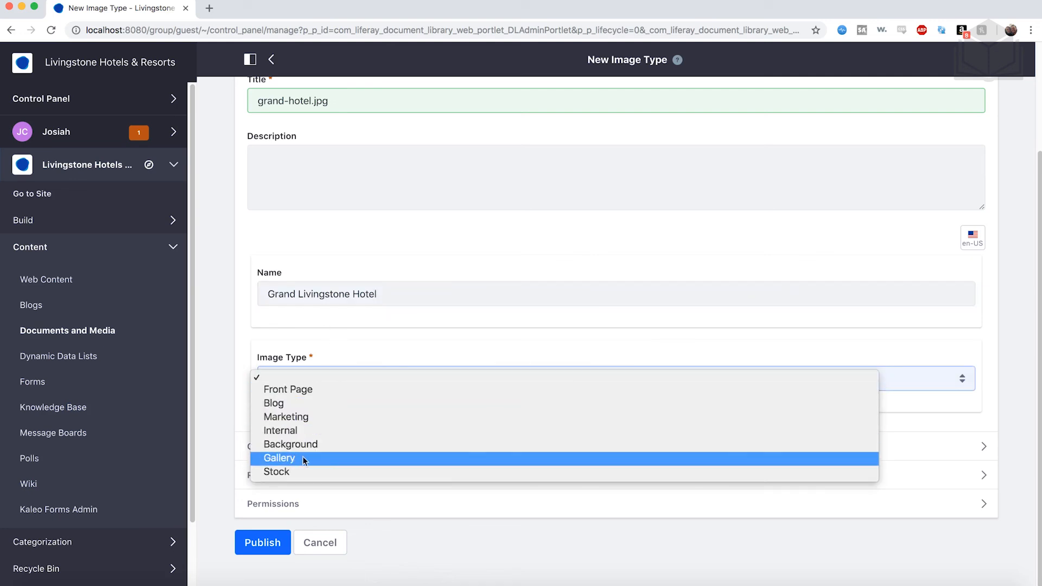
left_click(324, 388)
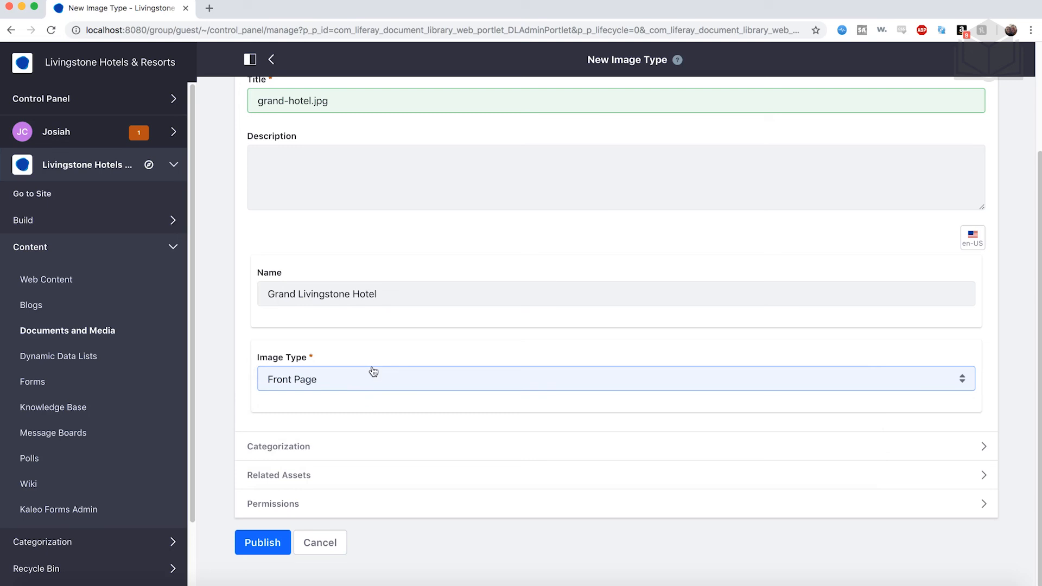
left_click(272, 541)
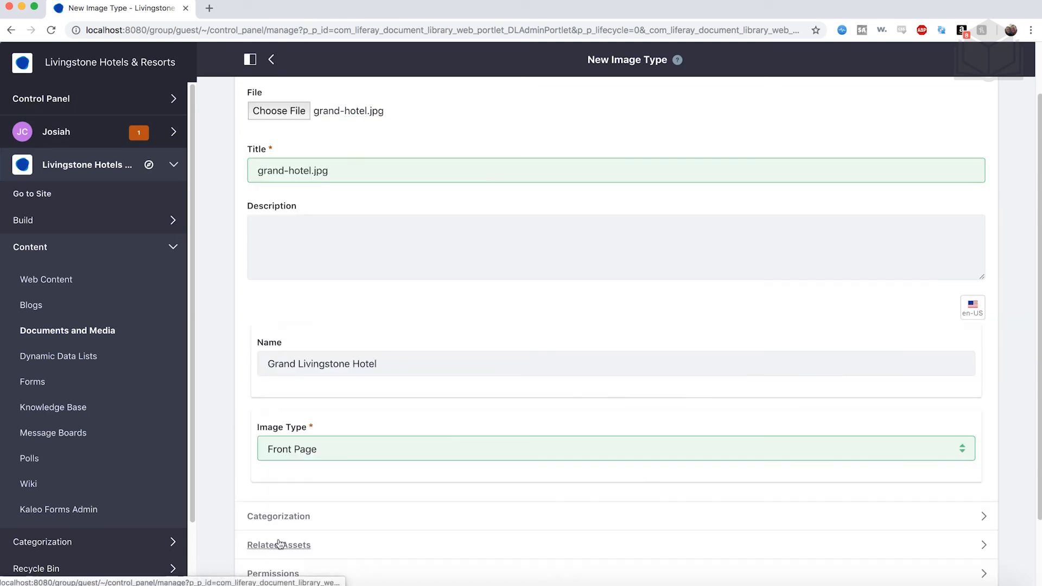